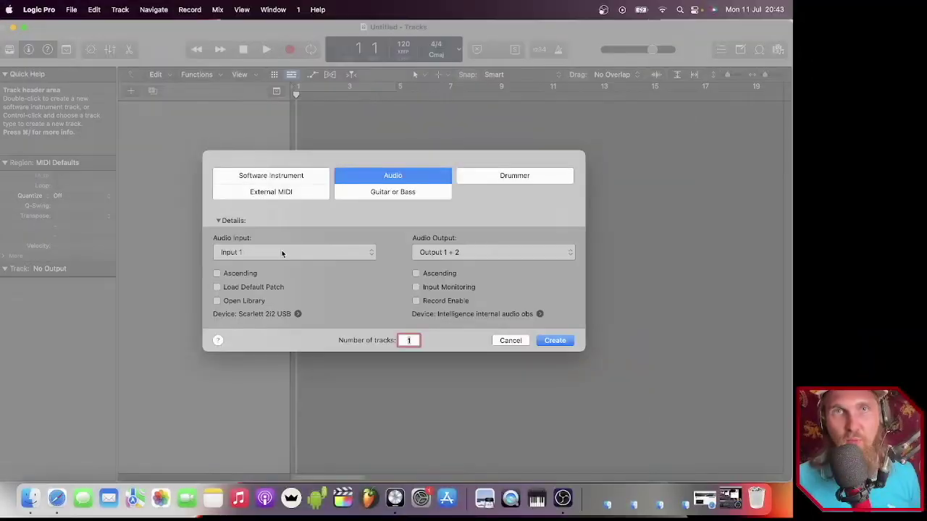
Create seven audio tracks using Input 1 and Output 1 + 2
left_click(323, 255)
left_click(398, 265)
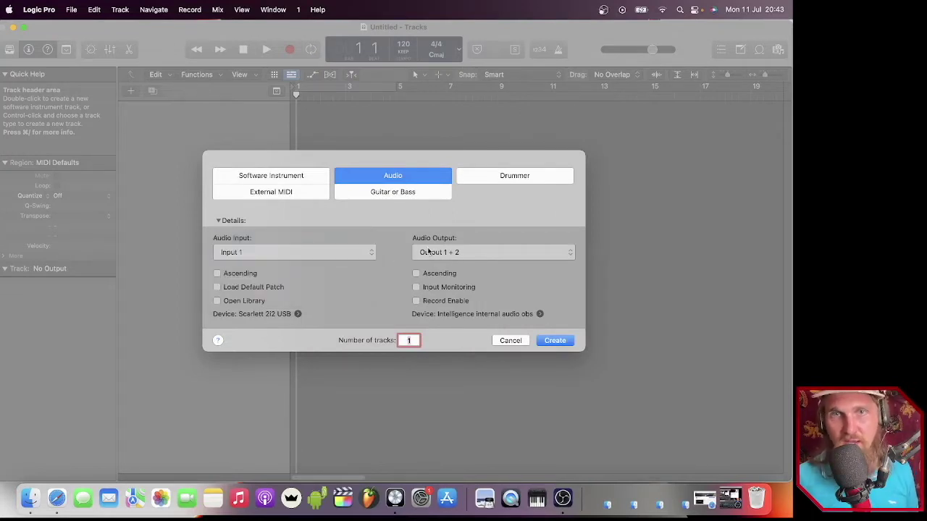
left_click(458, 252)
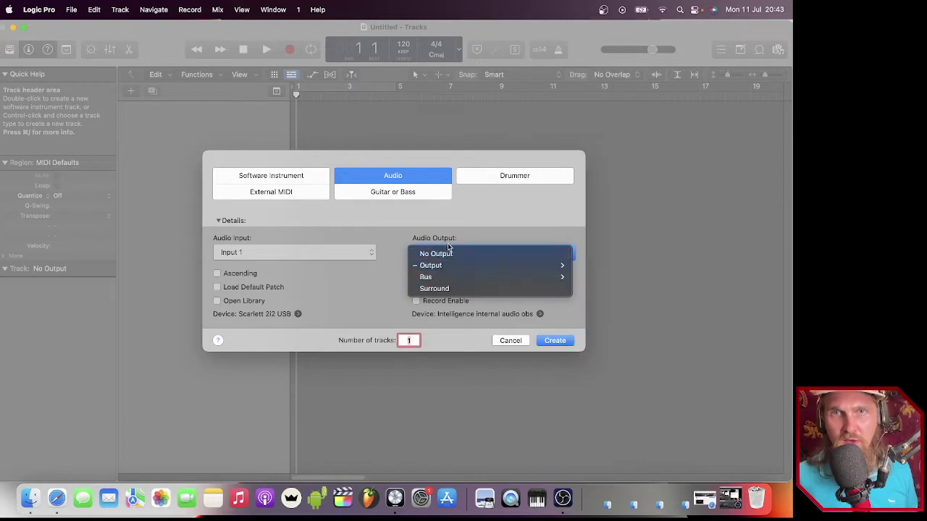
left_click(453, 241)
left_click(452, 252)
left_click(465, 231)
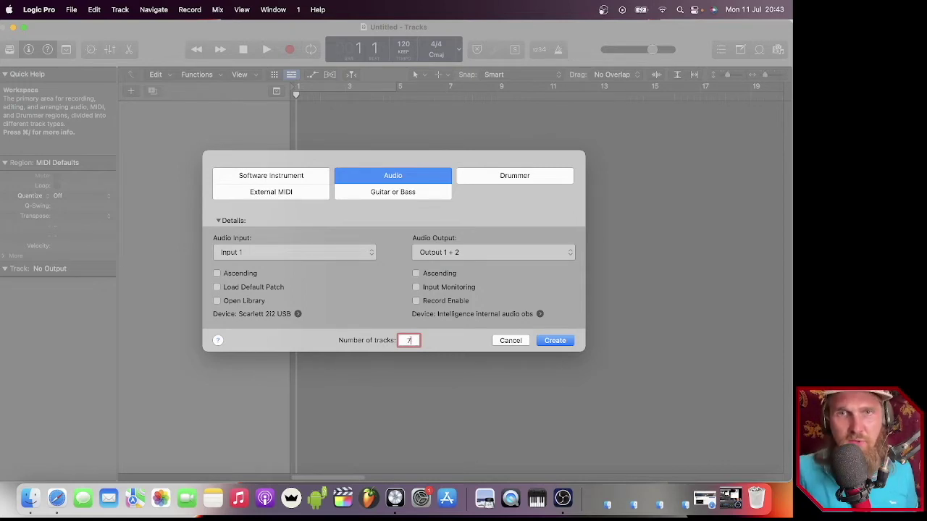
left_click(555, 341)
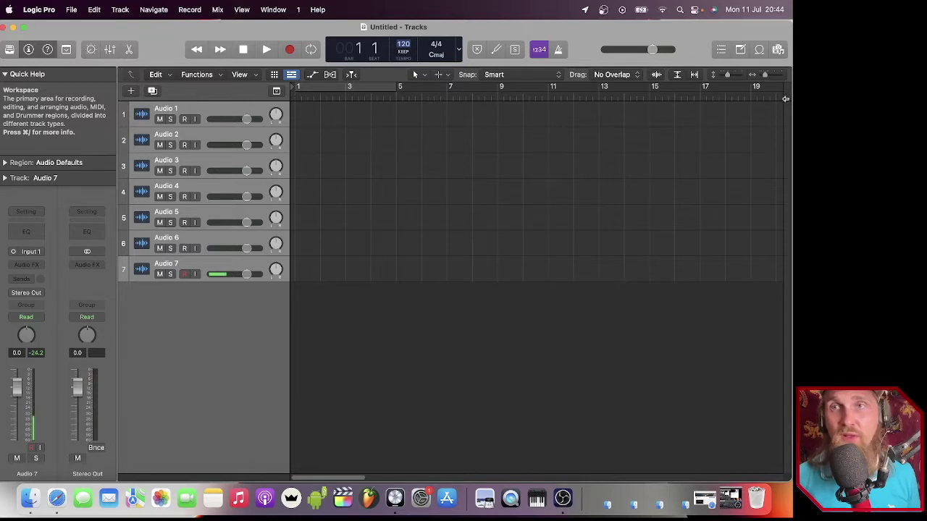
Import the heaven awaits you (hollow tips) MP3 from the Expansion drive's boil folder onto the first audio track
left_click_drag(785, 98, 459, 98)
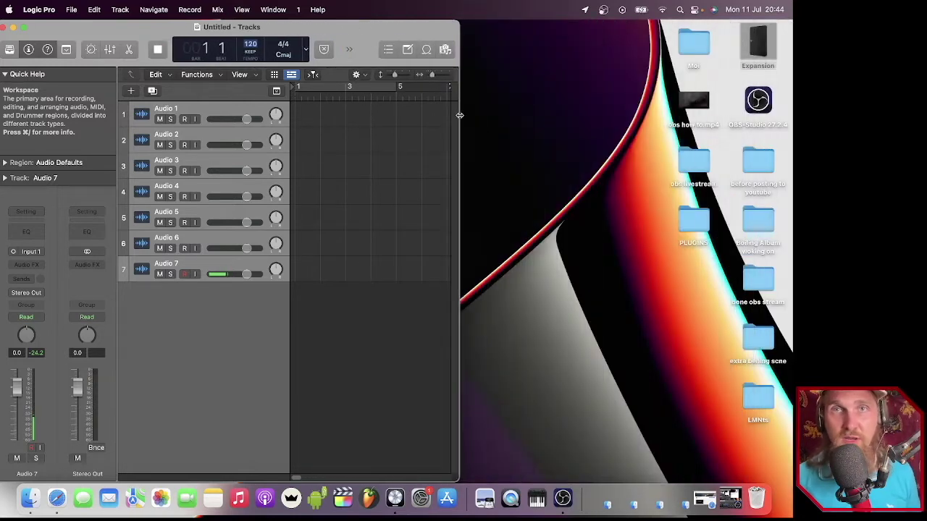
left_click(764, 54)
double_click(764, 54)
double_click(366, 171)
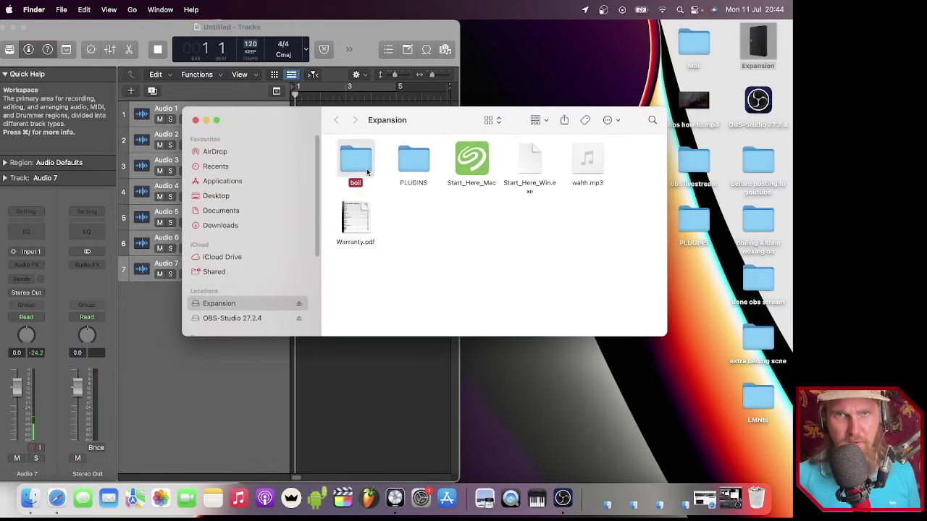
double_click(355, 161)
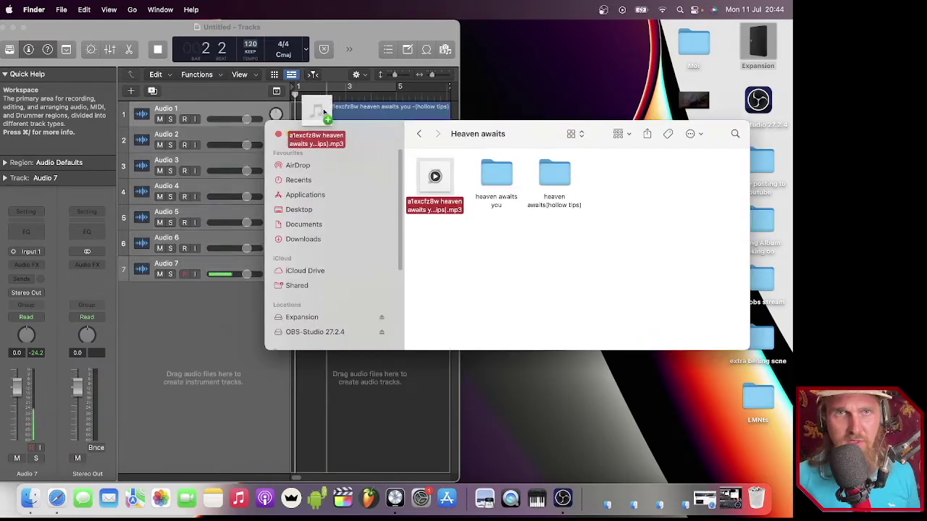
left_click_drag(312, 103, 310, 107)
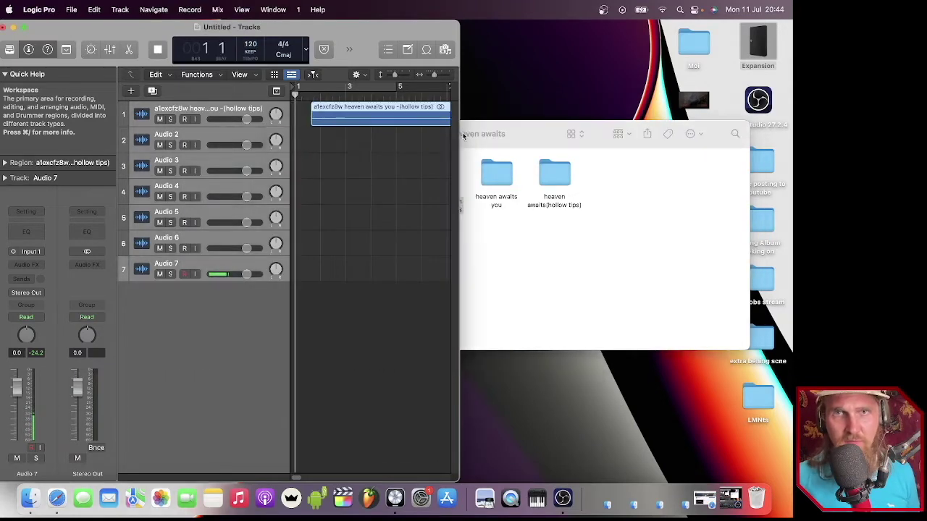
left_click(496, 134)
left_click(278, 133)
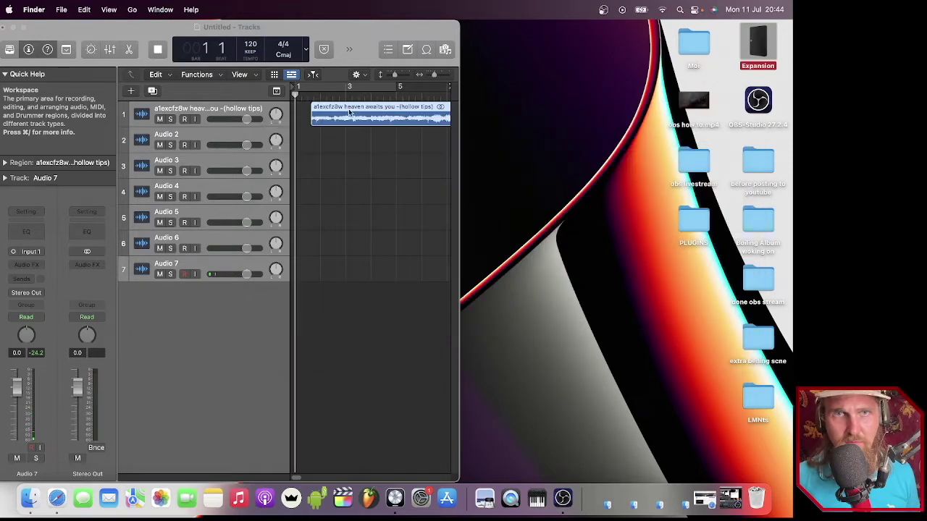
Move the imported audio region to start at bar 1 and expand the project window to full width
left_click(350, 113)
double_click(303, 30)
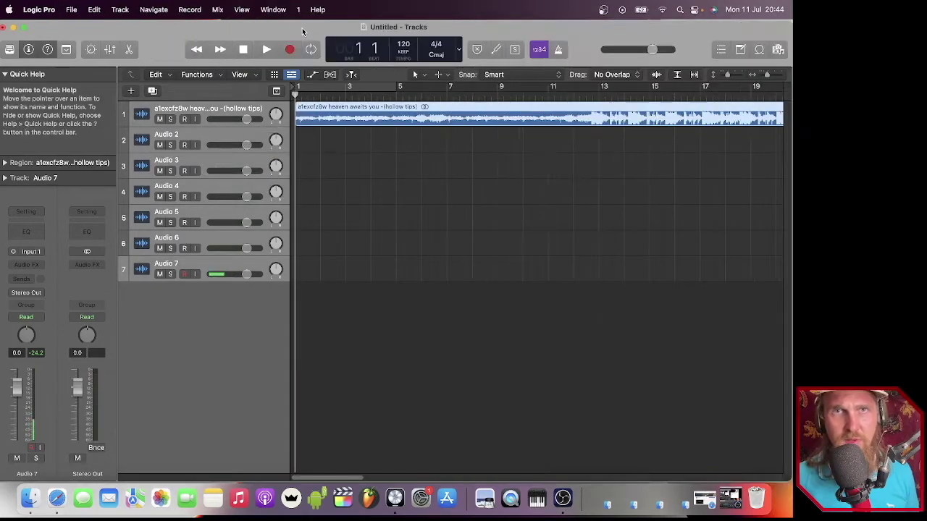
left_click(339, 110)
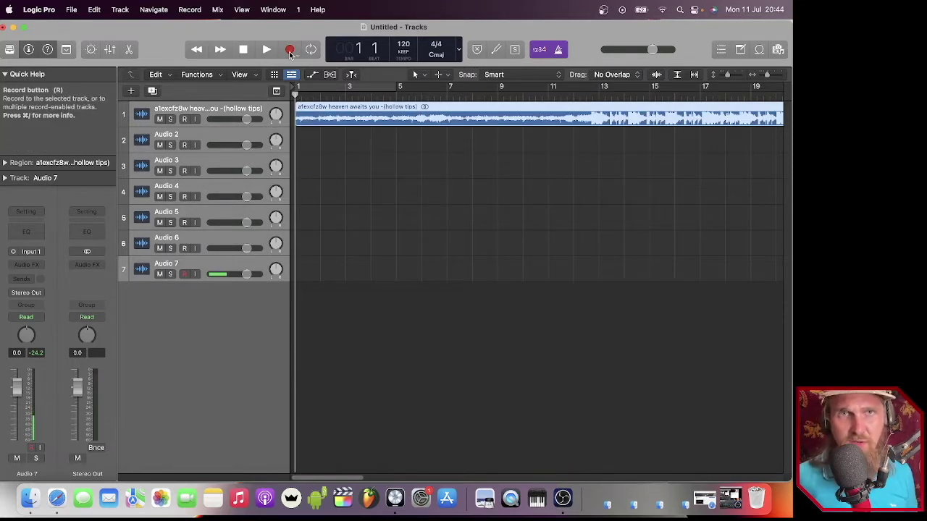
Play the song's opening, lower the Stereo Out level to -7.0 dB, and return the playhead to the start
key("space")
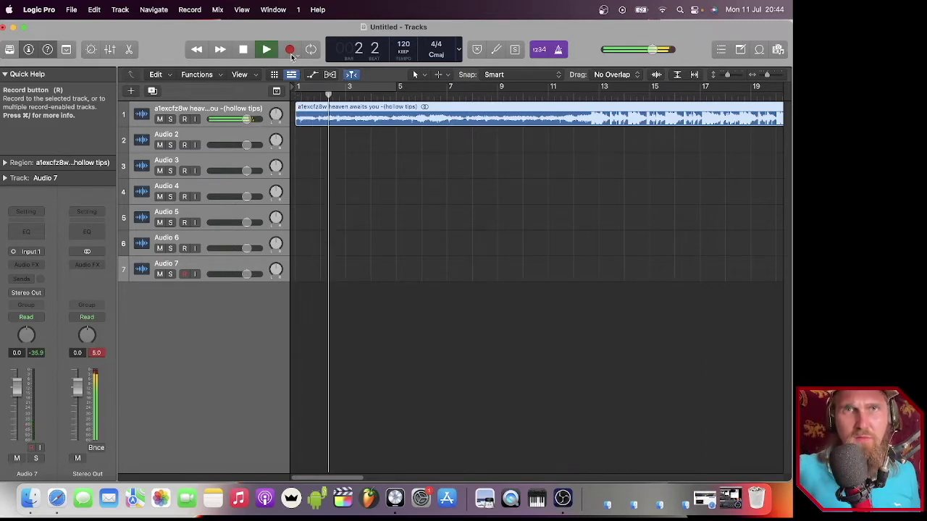
key("space")
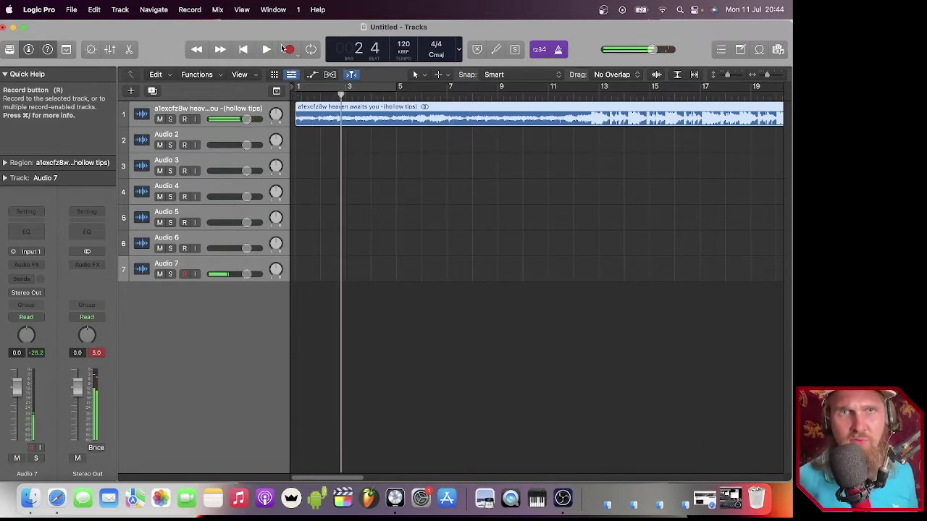
left_click_drag(78, 389, 79, 435)
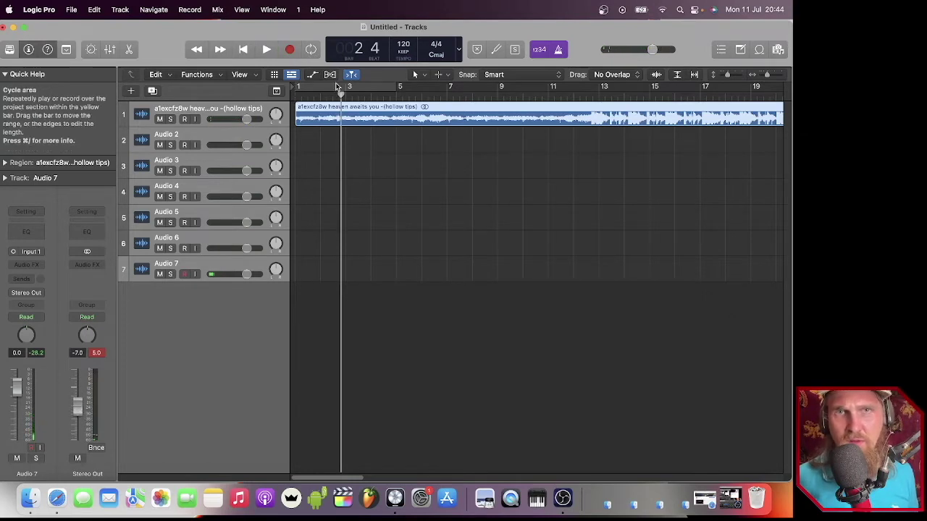
key("Return")
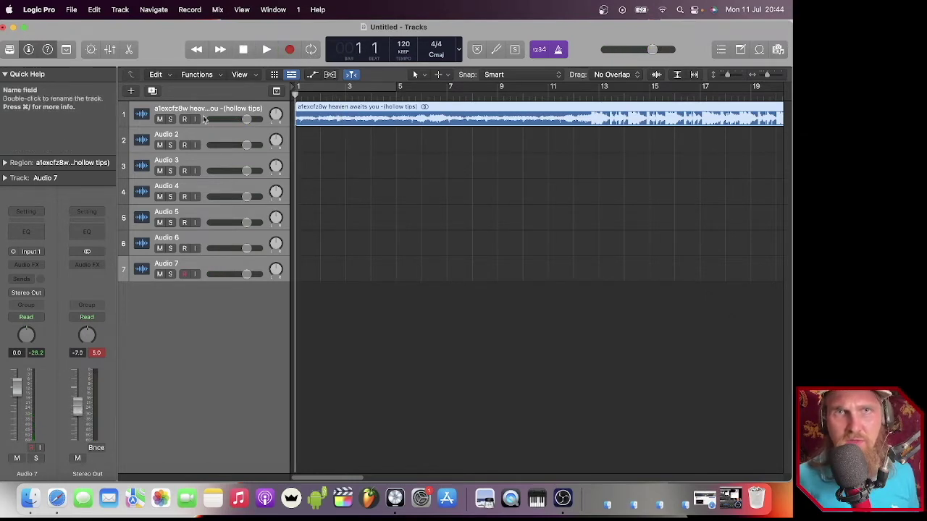
Analyze the imported region with Smart Tempo and set the project tempo to 82
double_click(469, 119)
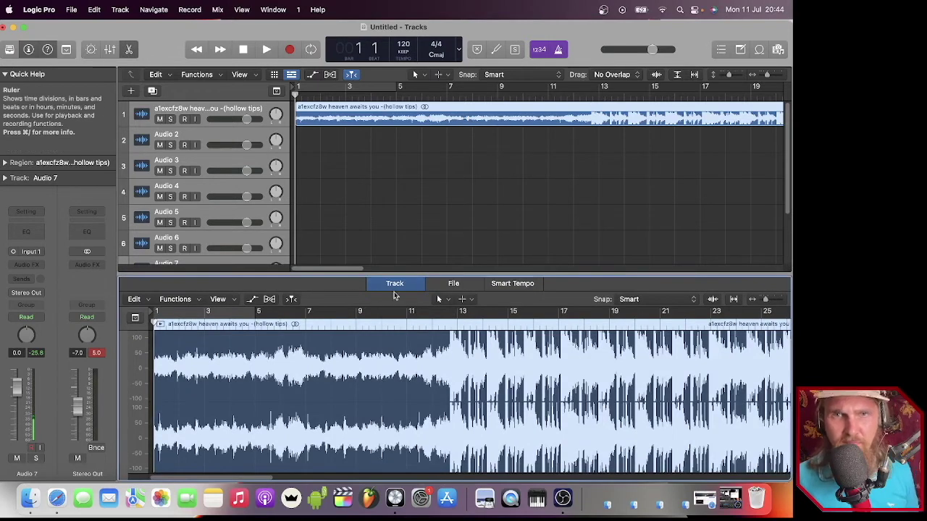
left_click(517, 286)
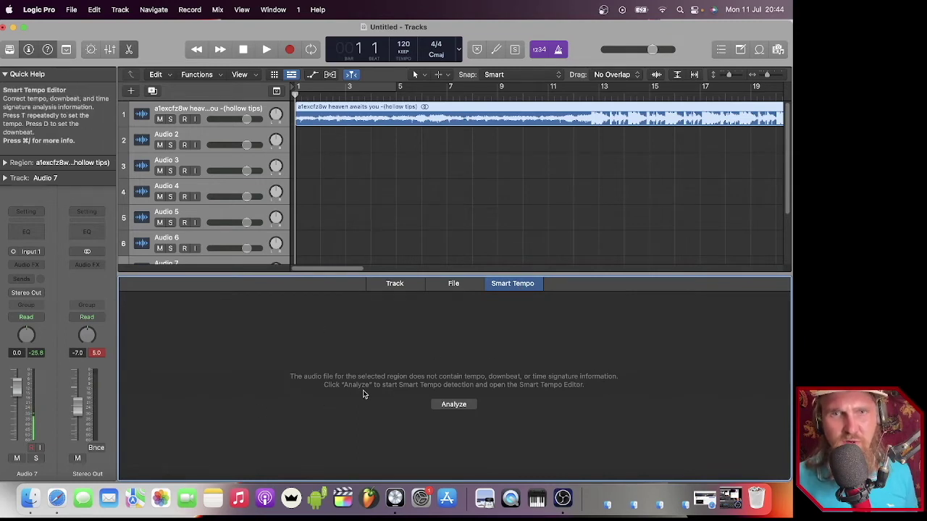
left_click(433, 403)
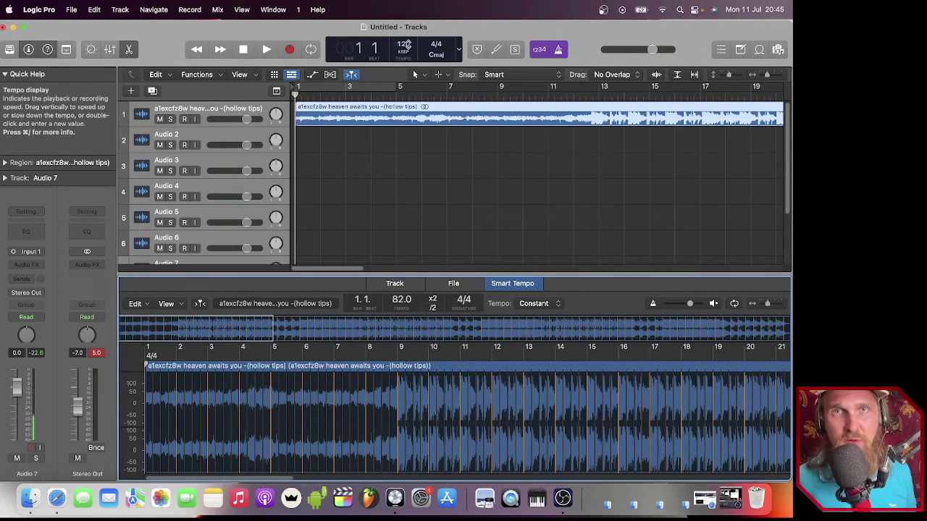
double_click(404, 44)
type("82")
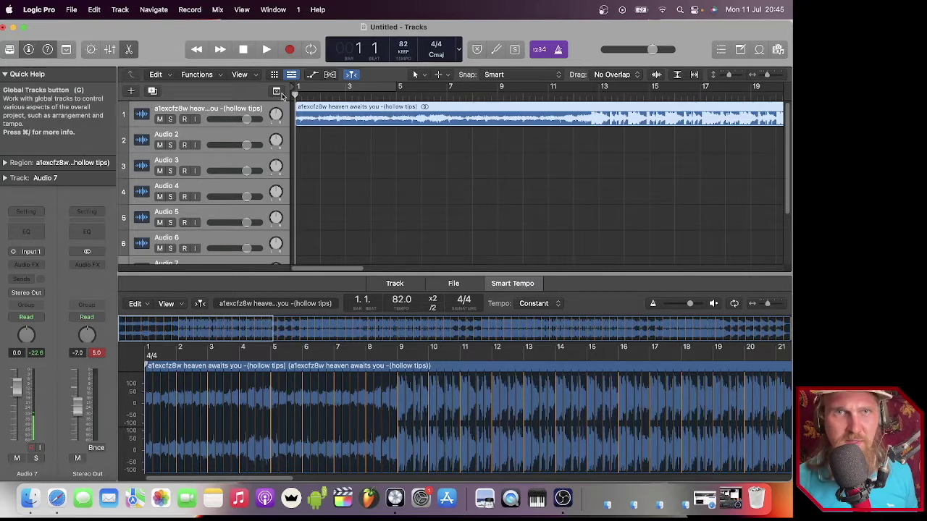
Select the Audio 2 track, listen to the first bars of the song, and return the playhead to bar 1
left_click(233, 142)
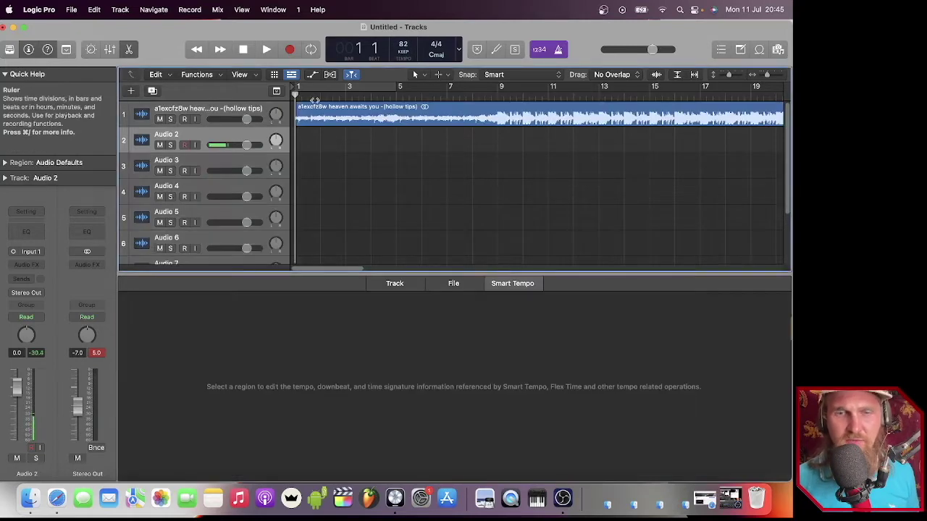
key("space")
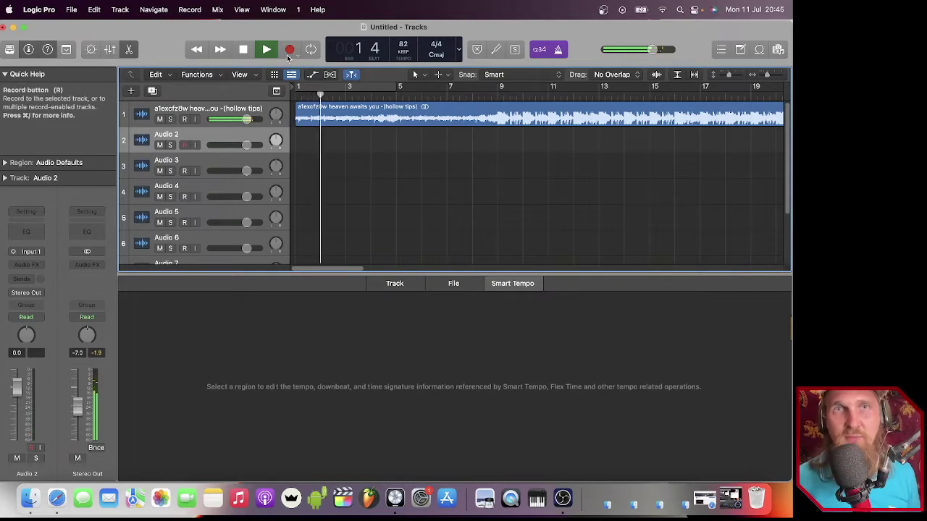
left_click(243, 50)
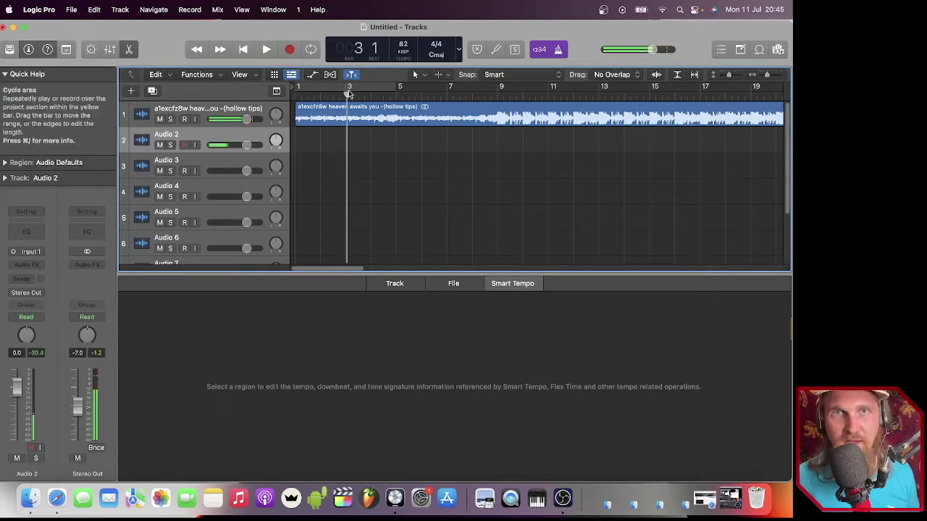
left_click_drag(348, 95, 293, 96)
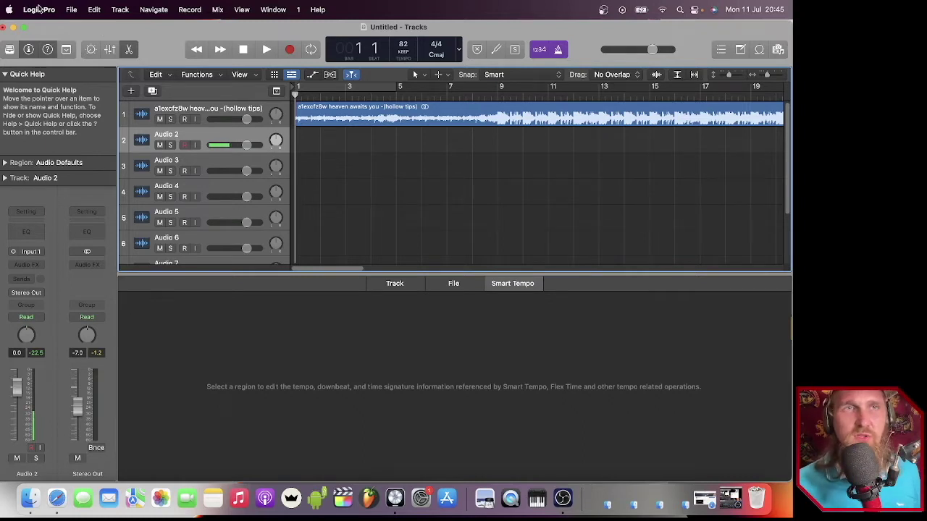
Review the available input and output devices in the audio preferences, keeping the current selections, and close the preferences
left_click(71, 9)
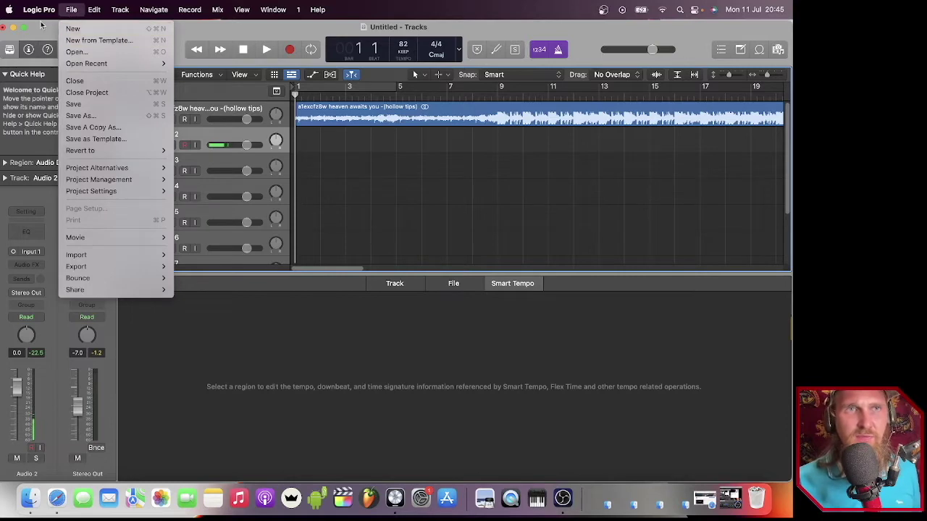
mouse_move(42, 11)
mouse_move(60, 48)
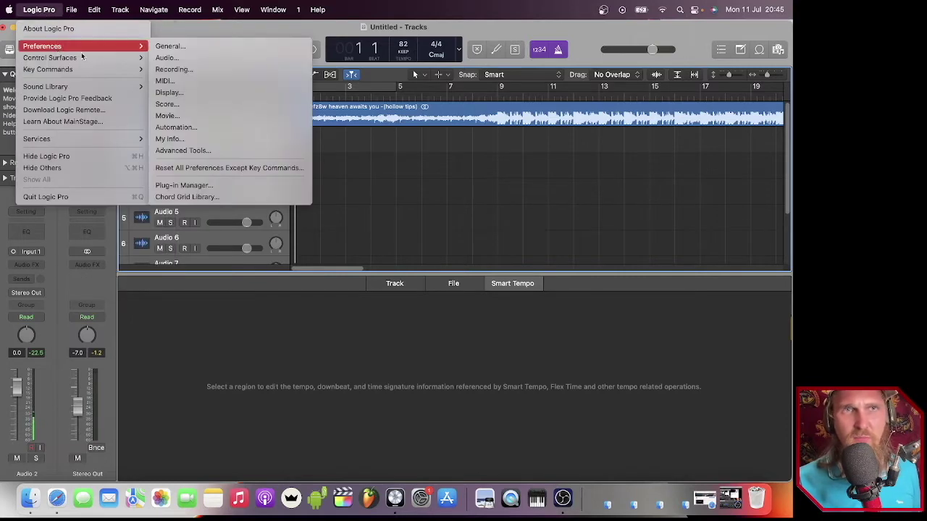
left_click(173, 58)
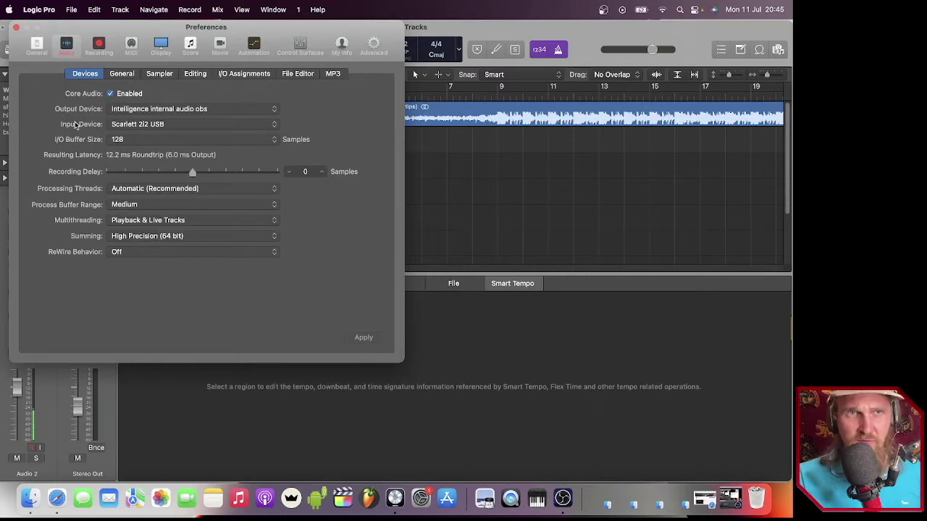
left_click(143, 126)
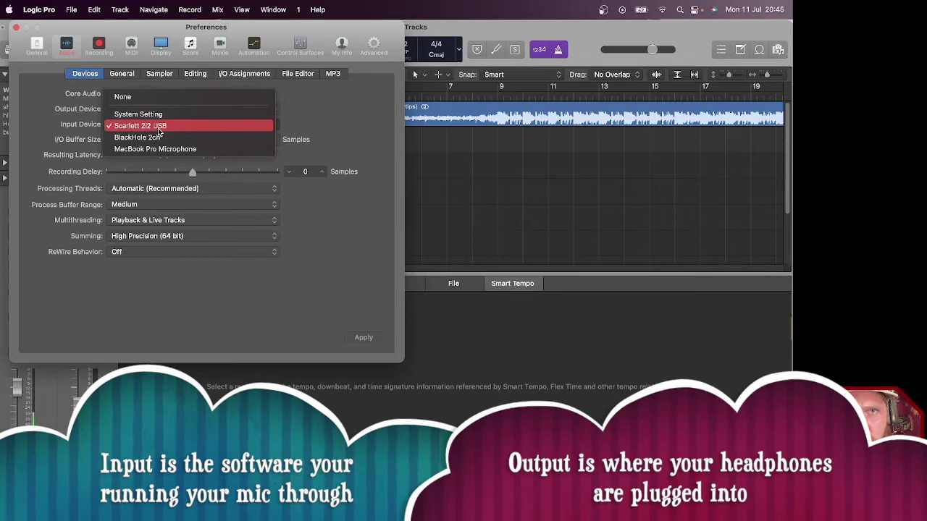
left_click(137, 126)
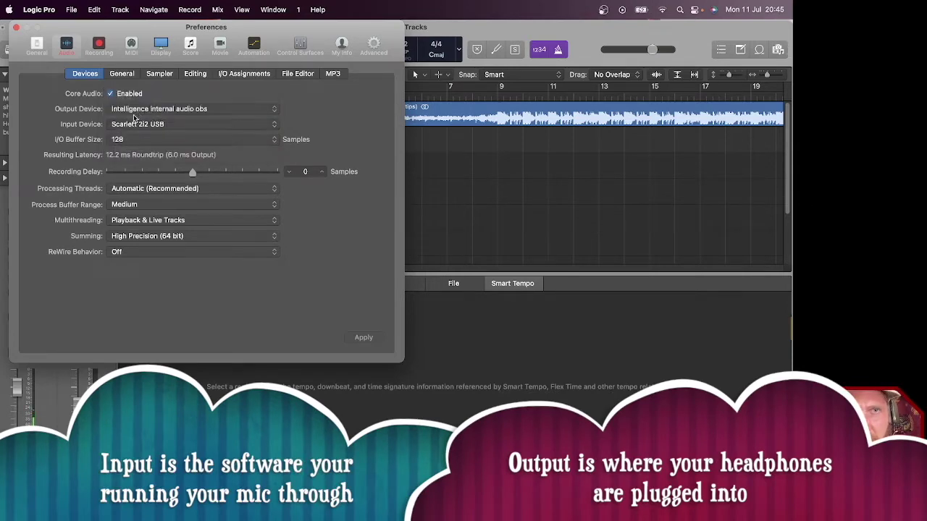
left_click(138, 125)
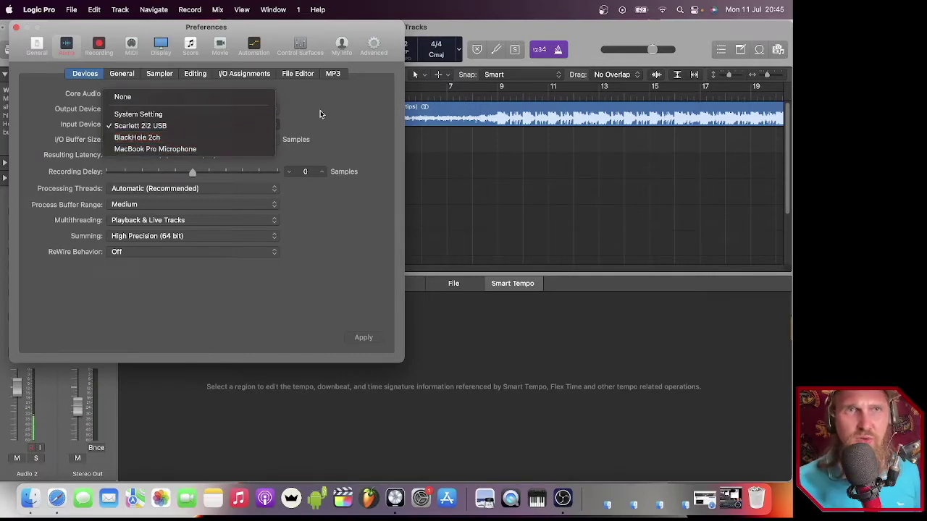
left_click(320, 111)
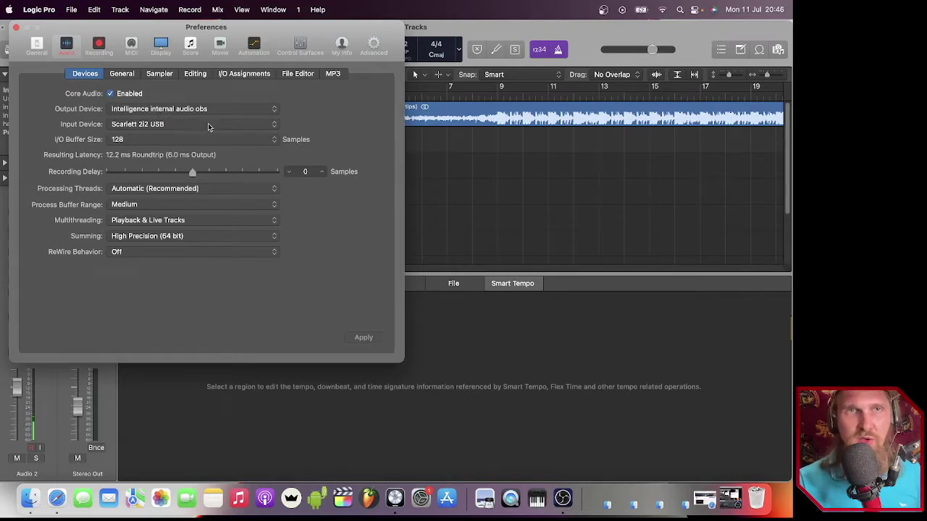
left_click(196, 109)
left_click(333, 119)
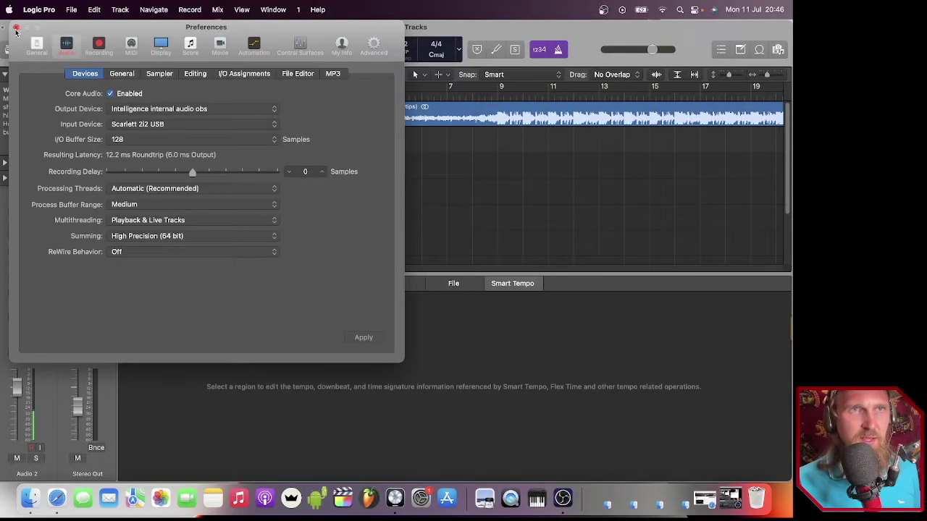
left_click(16, 29)
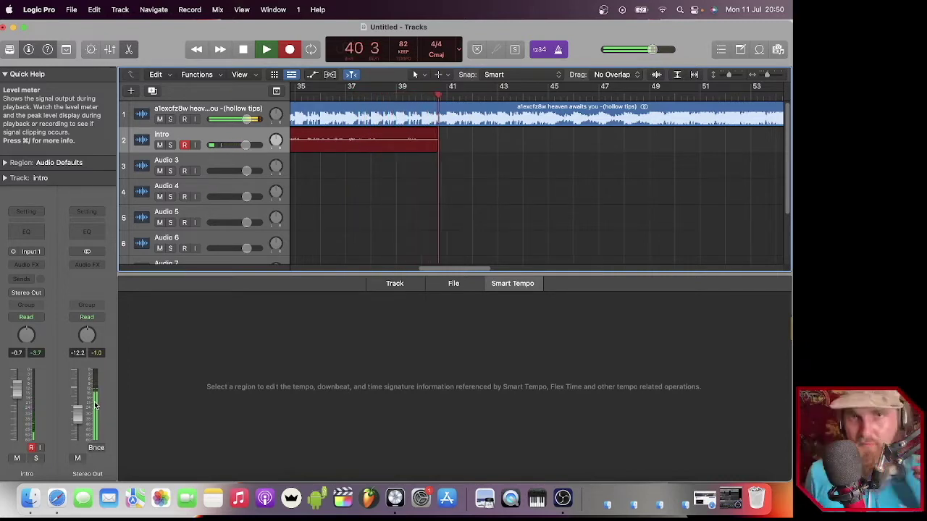
Stop recording on the intro track and trim the end of the recorded region back to bar 37
key("space")
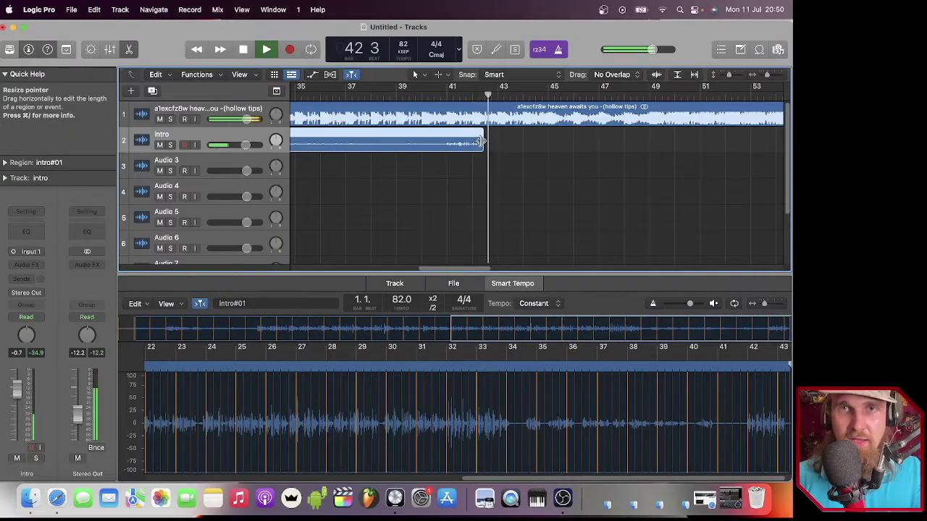
left_click_drag(481, 143, 350, 143)
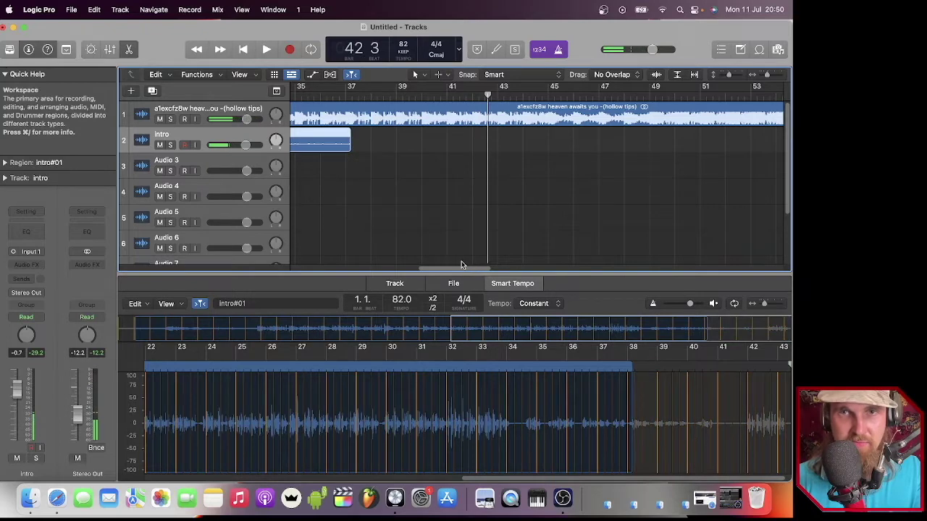
scroll(464, 271, "left", 10)
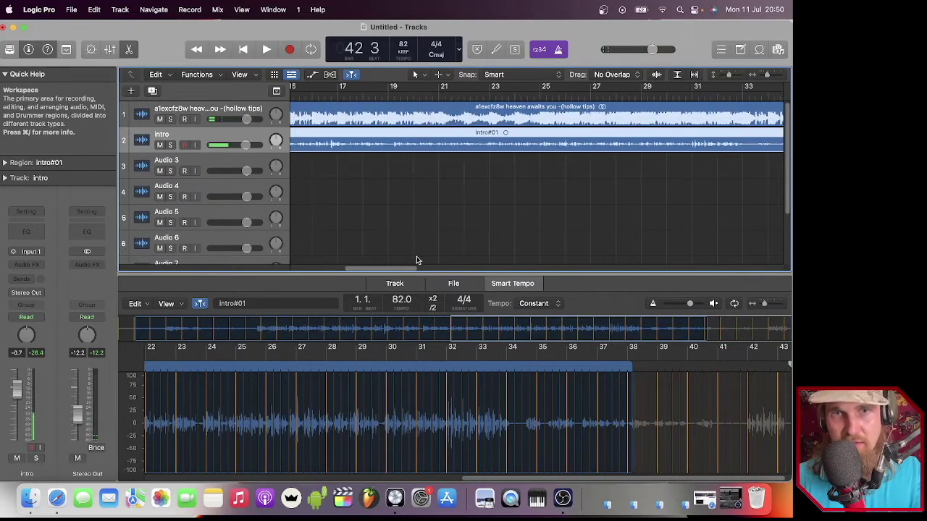
Trim the end of the intro region back to about bar 33 and play the song from just before the new ending
left_click_drag(405, 271, 452, 273)
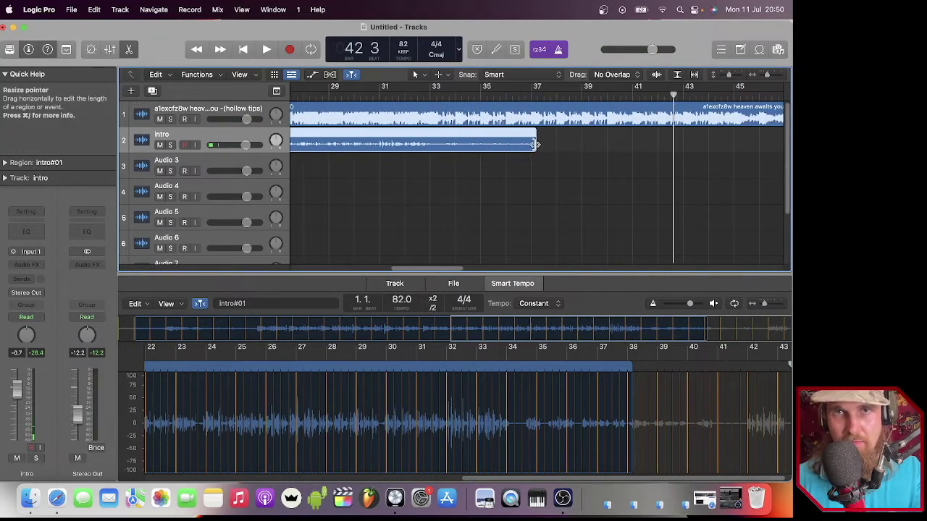
left_click_drag(538, 144, 440, 150)
left_click(404, 95)
key("space")
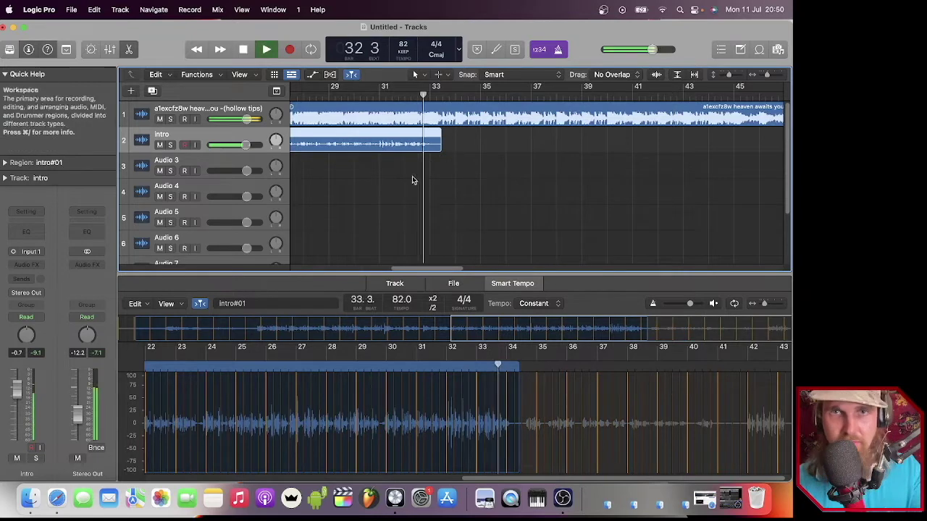
Set the intro track's volume to 0.0 dB and lower the beat track's volume slightly while checking the balance in playback
key("space")
key("space")
left_click_drag(246, 146, 235, 119)
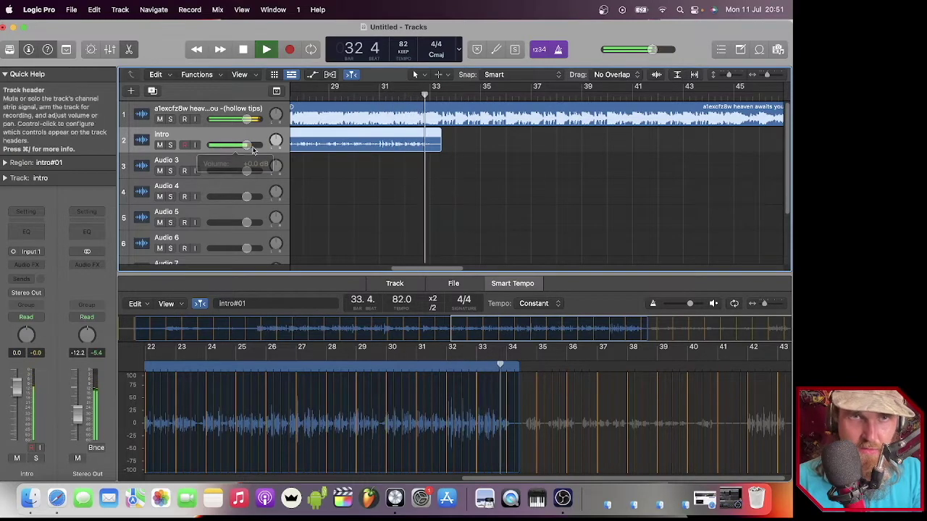
key("space")
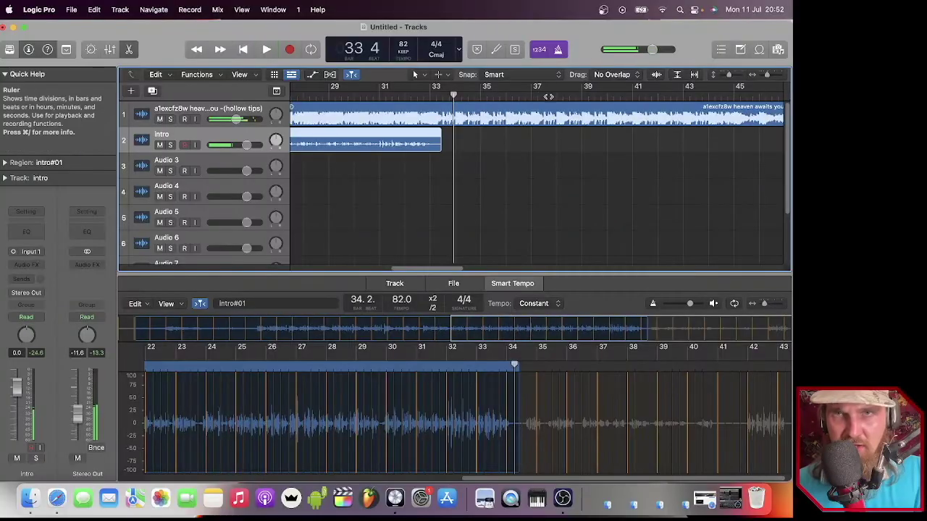
Listen to the beat from about bar 37, and move the playhead back to about bar 31
left_click(548, 96)
key("space")
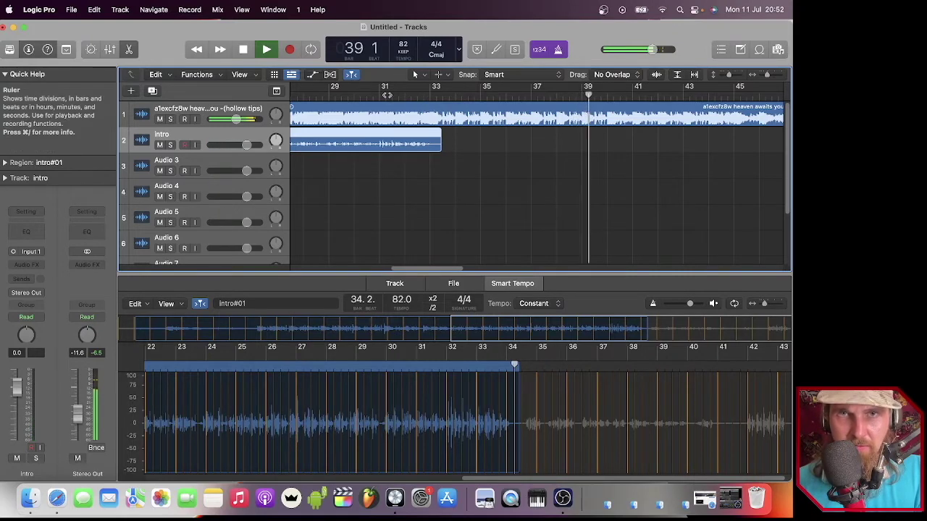
left_click(387, 95)
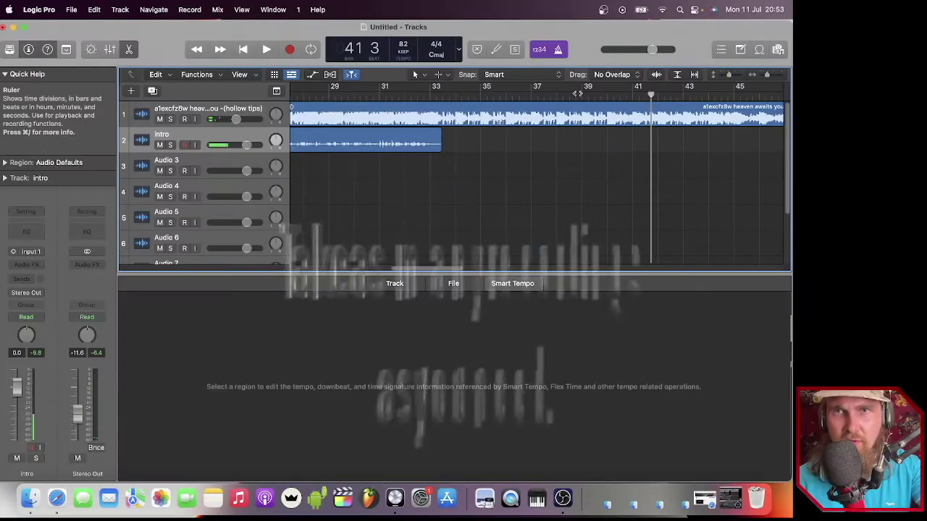
key("r")
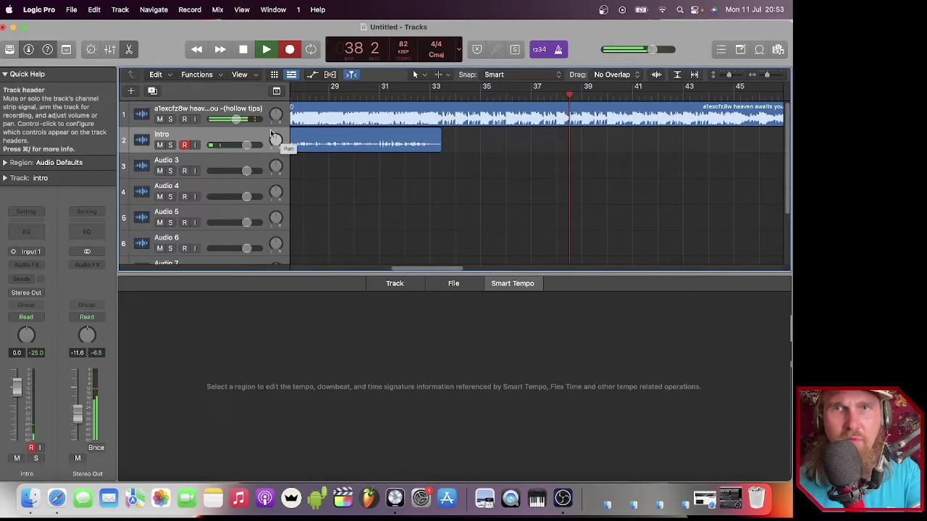
key("space")
key("super+z")
Record a second vocal take on the intro track up to bar 89, and return the playhead to the start of the project
key("r")
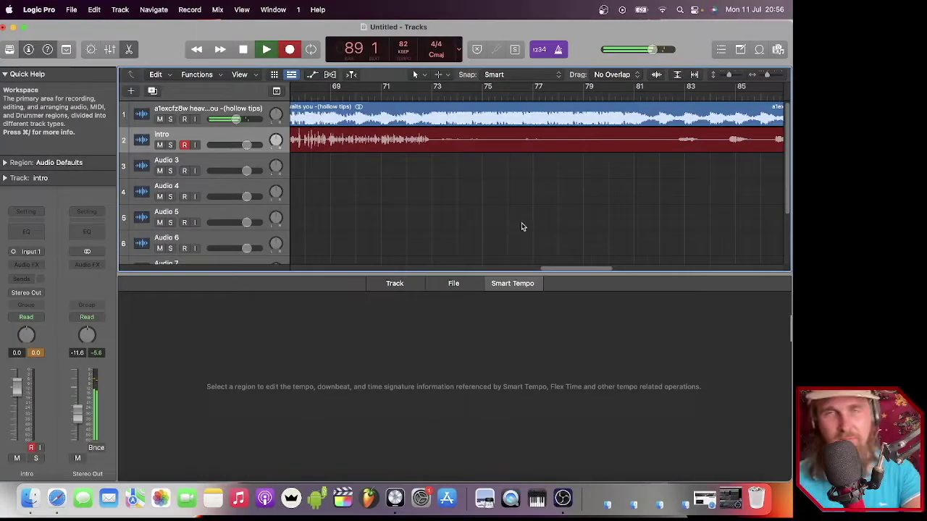
key("space")
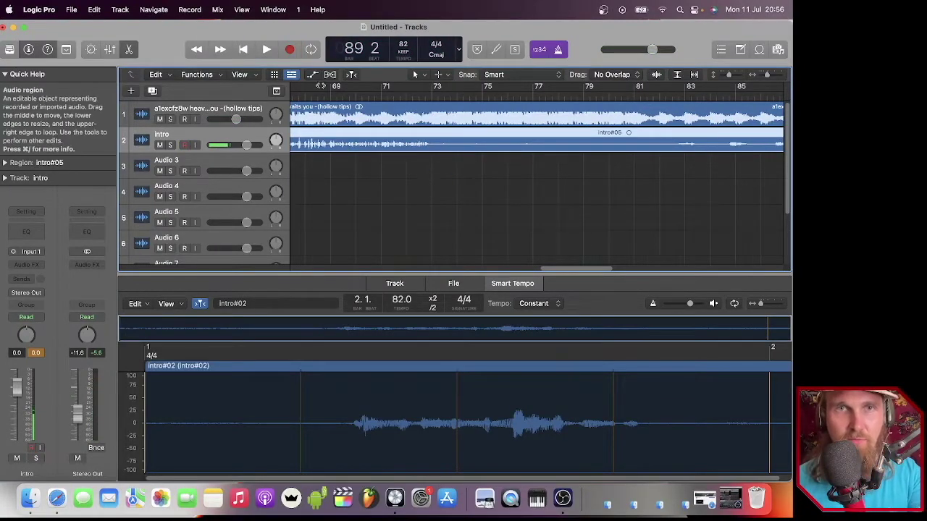
left_click(330, 94)
left_click(219, 137)
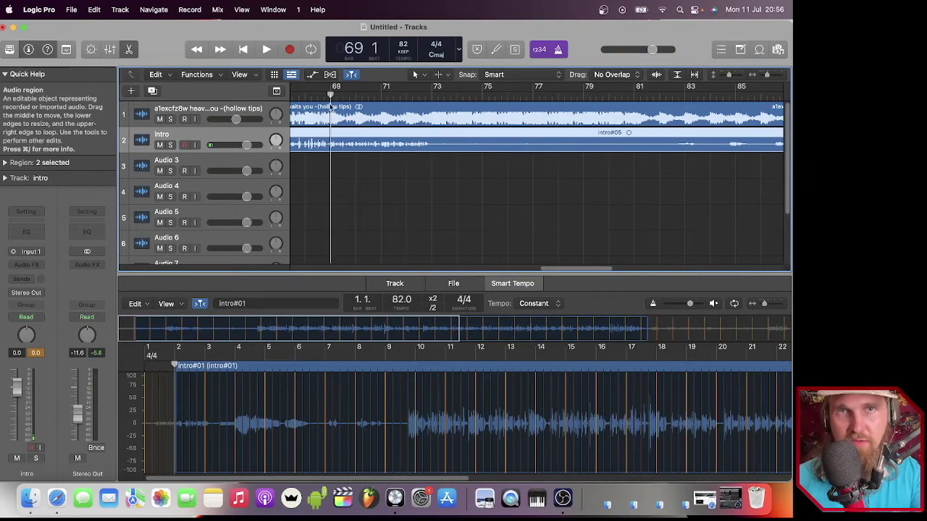
left_click_drag(330, 96, 152, 97)
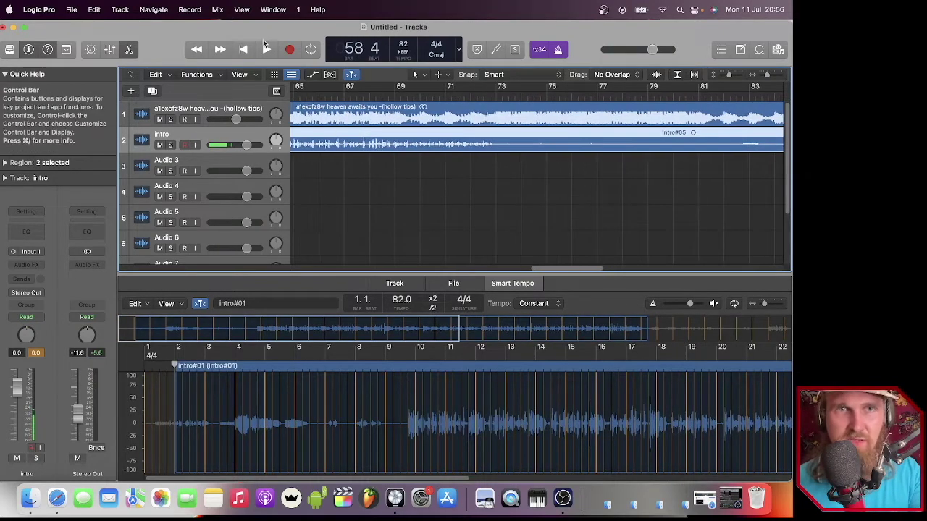
left_click(244, 50)
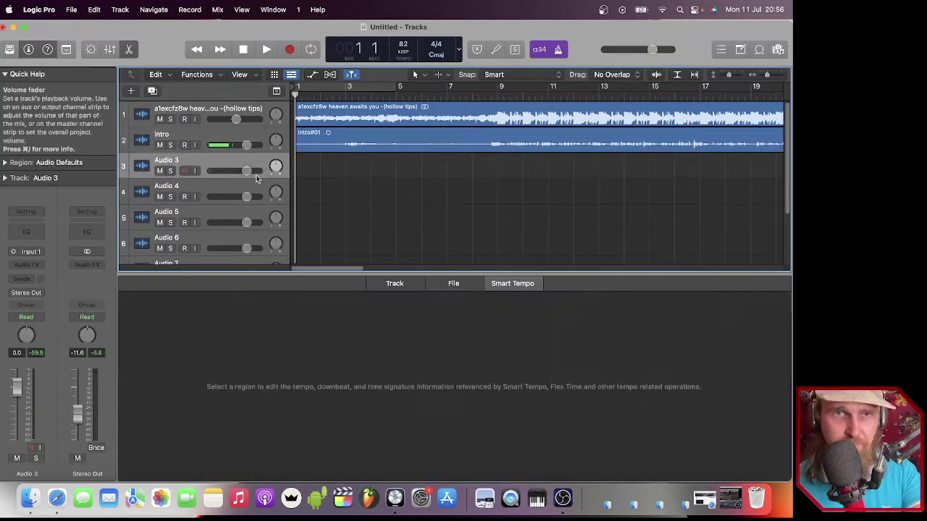
Select the Audio 3 track, listen to the song briefly from bar 3, and return the playhead to bar 1
left_click(278, 155)
left_click(346, 95)
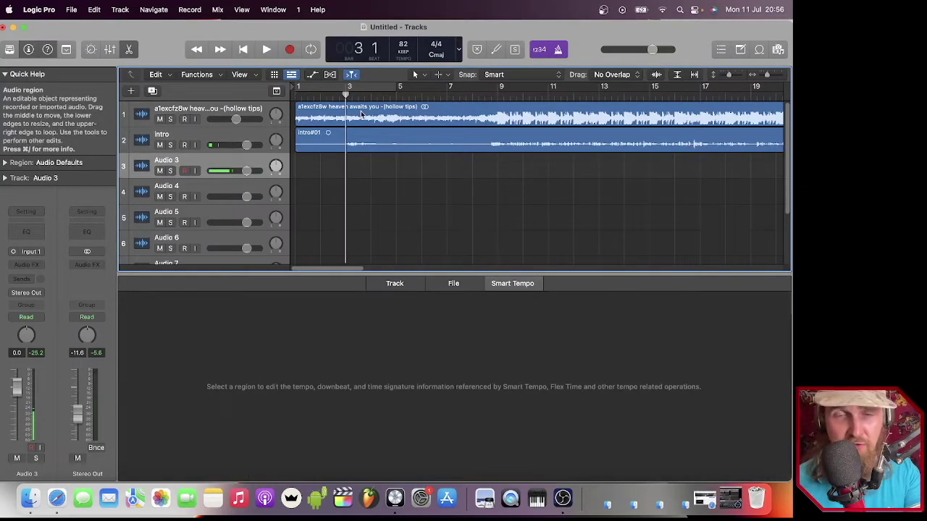
key("space")
key("space")
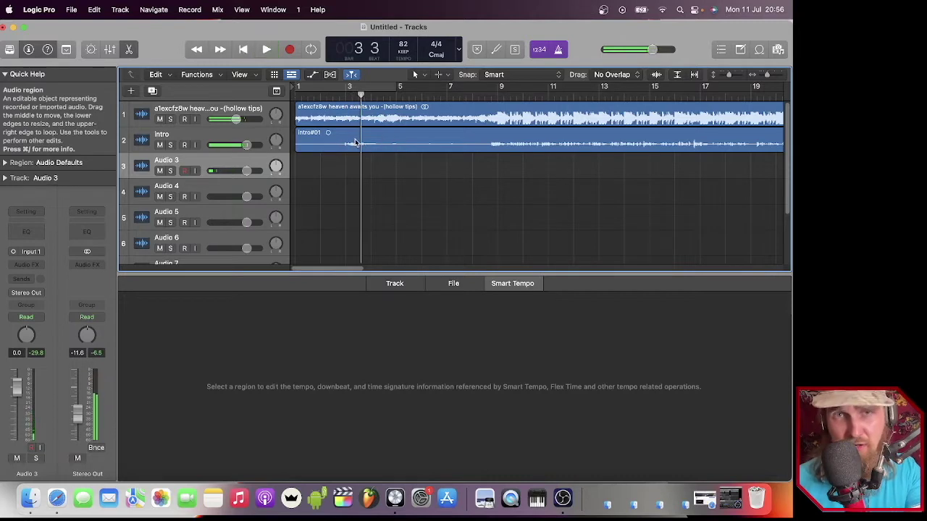
key("Return")
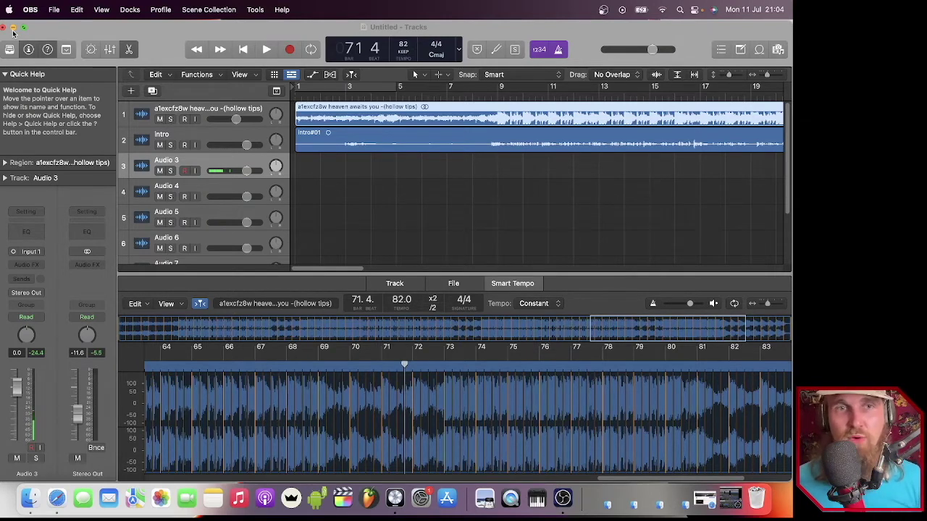
Deselect the beat region and place the playhead at about bar 31, shortly before the first intro region ends
left_click(316, 167)
key("Return")
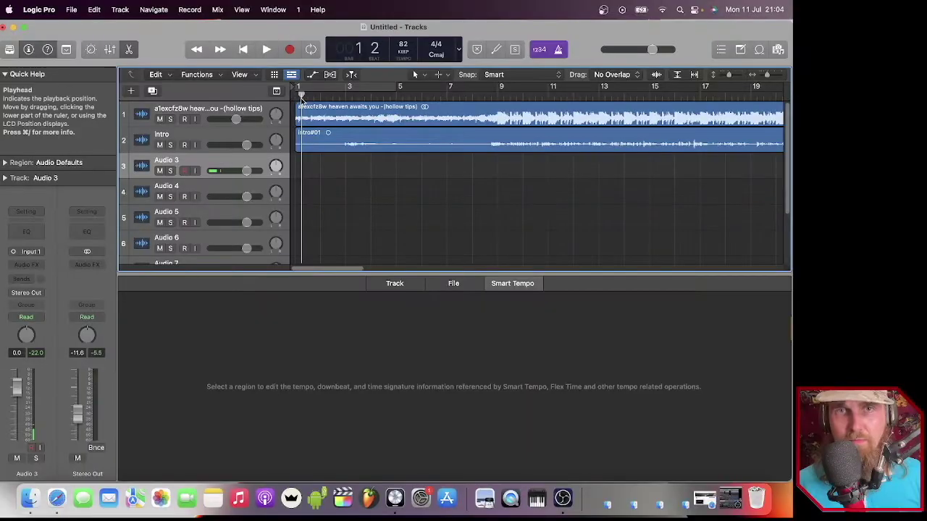
left_click_drag(302, 94, 670, 106)
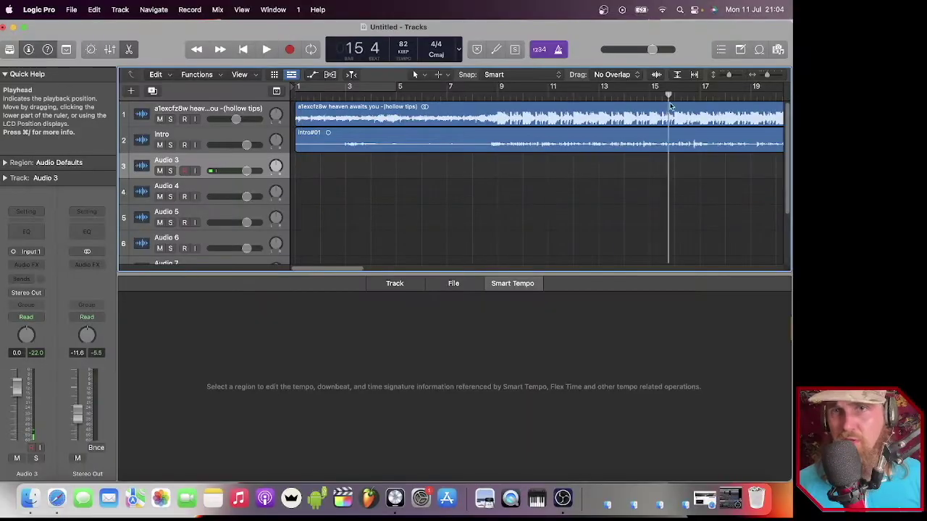
key("Return")
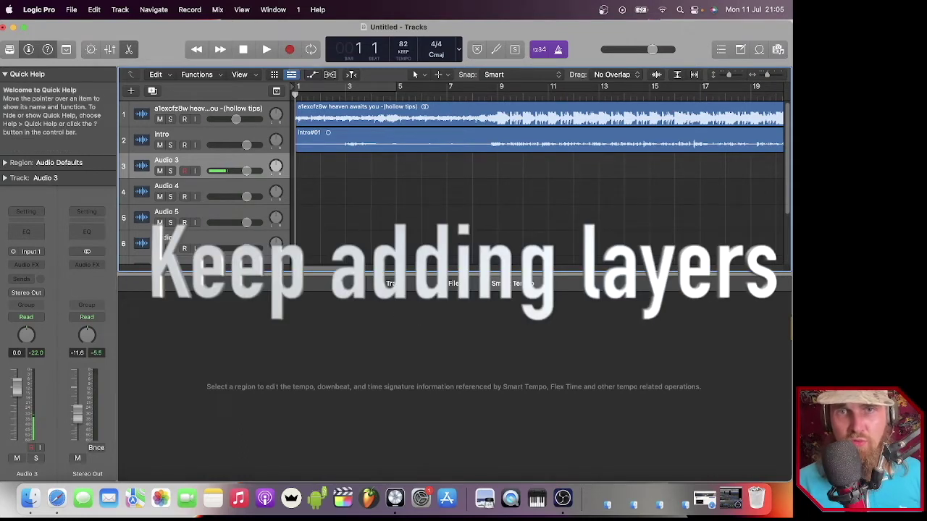
scroll(536, 130, "right", 5)
scroll(438, 92, "right", 5)
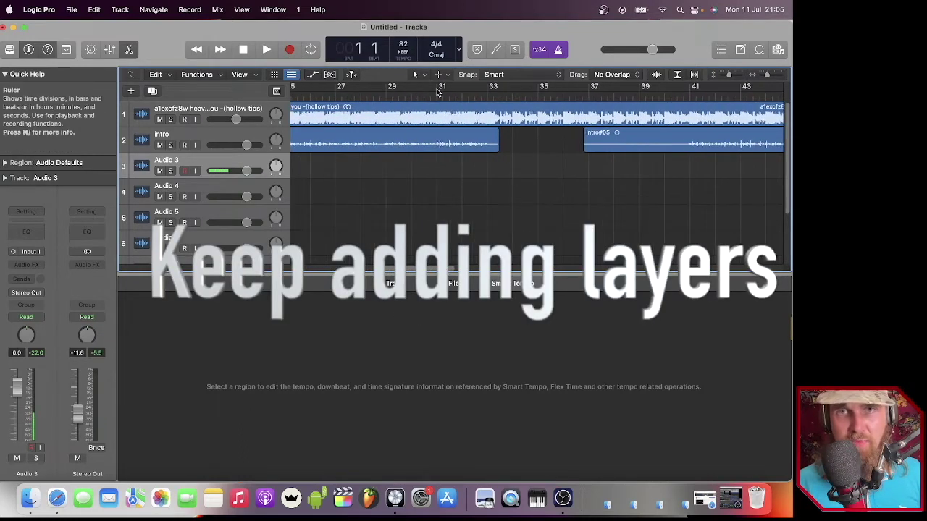
left_click(435, 95)
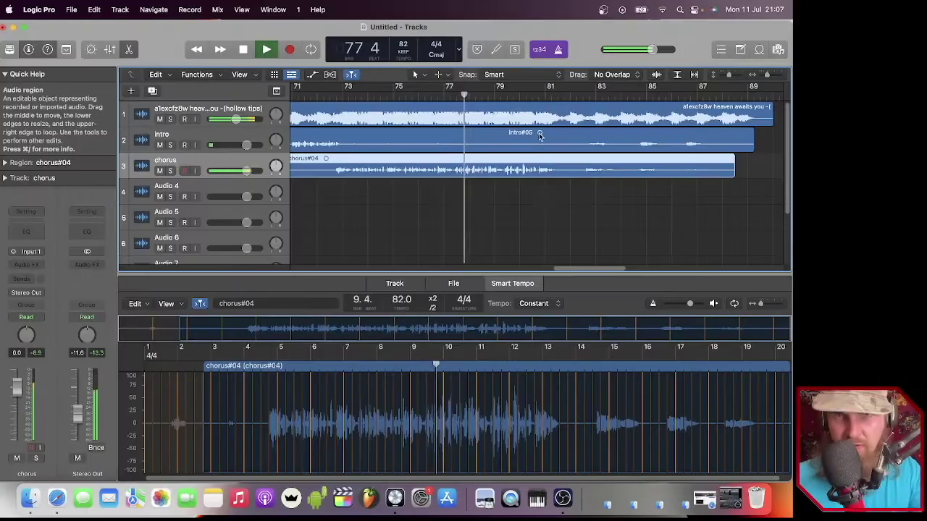
Stop playback of the chorus take and return the playhead to bar 1
key("space")
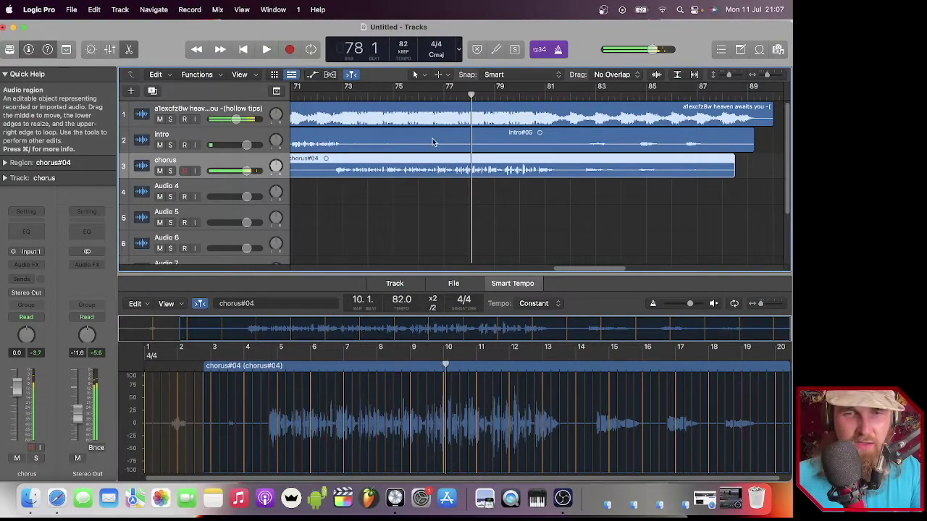
left_click_drag(565, 272, 304, 270)
left_click(307, 95)
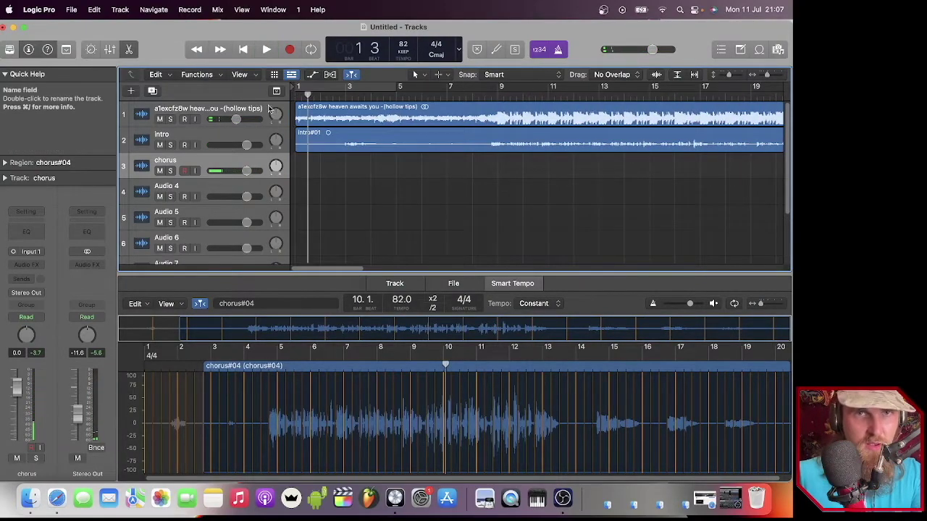
key("Return")
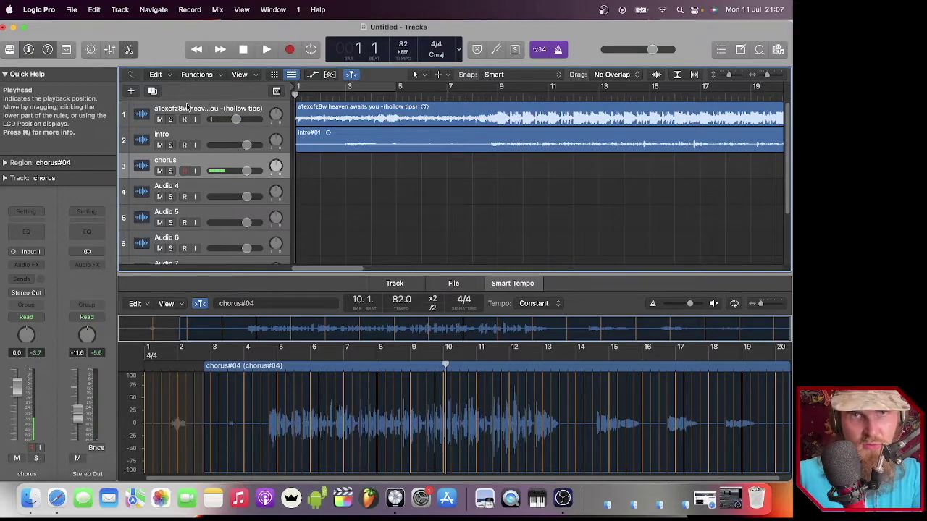
Rename the Audio 4 track adlibs and record a take on it from bar 1 to bar 89
left_click(171, 187)
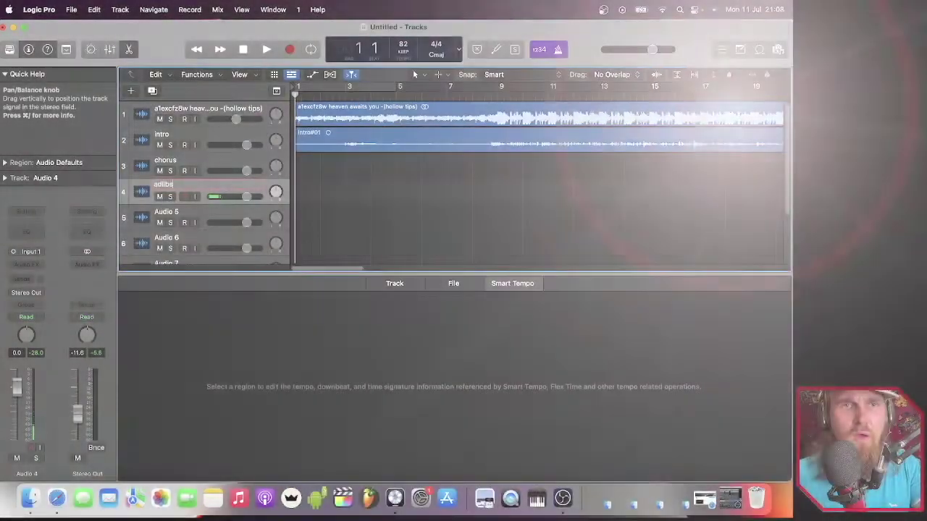
key("Return")
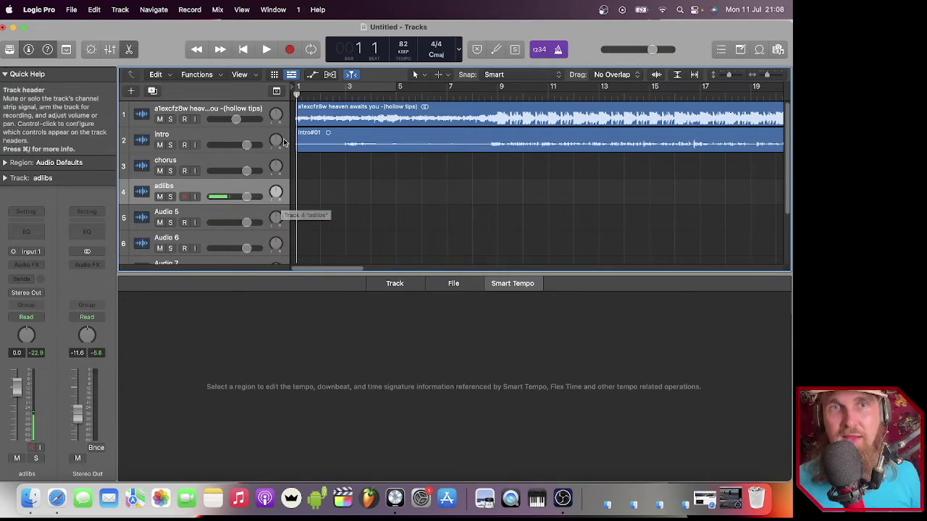
left_click_drag(297, 96, 293, 95)
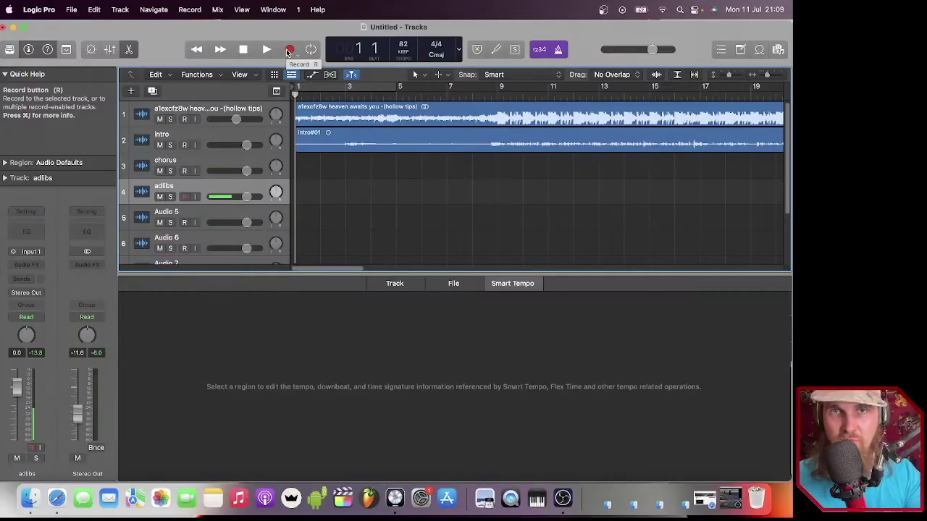
left_click(290, 50)
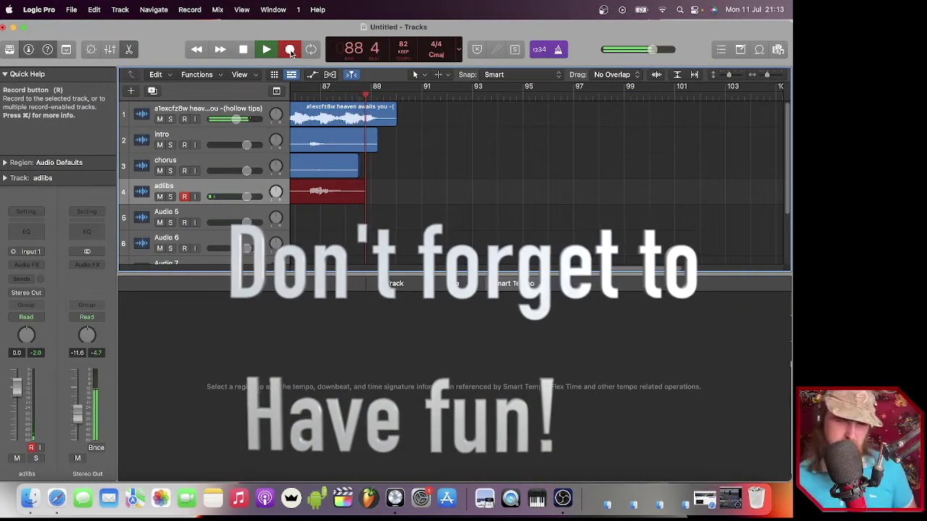
left_click(289, 49)
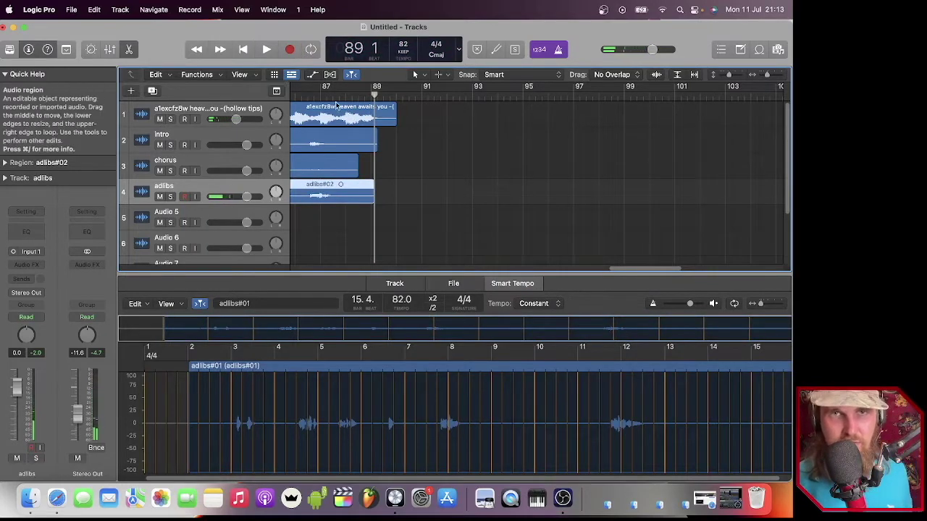
Move back through the recorded layers to review them, and return the playhead to the start of the project
left_click_drag(375, 95, 237, 95)
left_click_drag(0, 96, 0, 95)
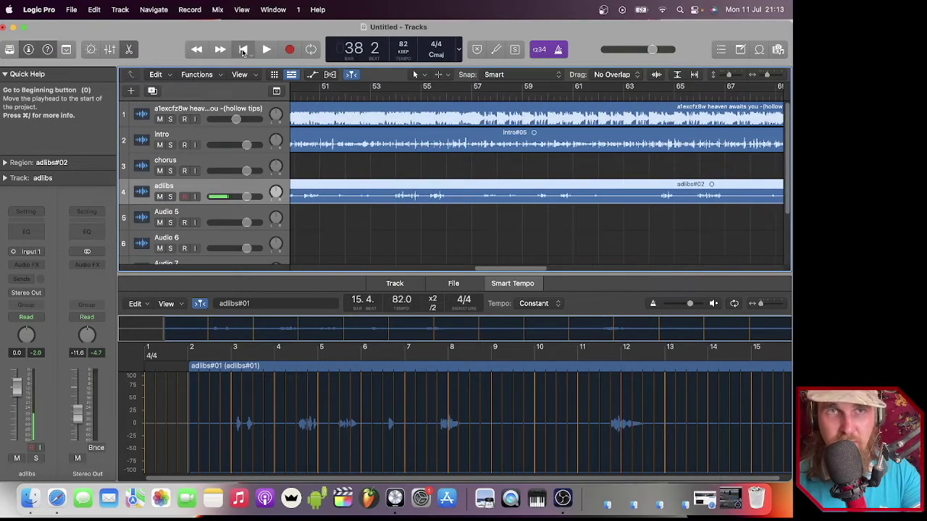
left_click(243, 51)
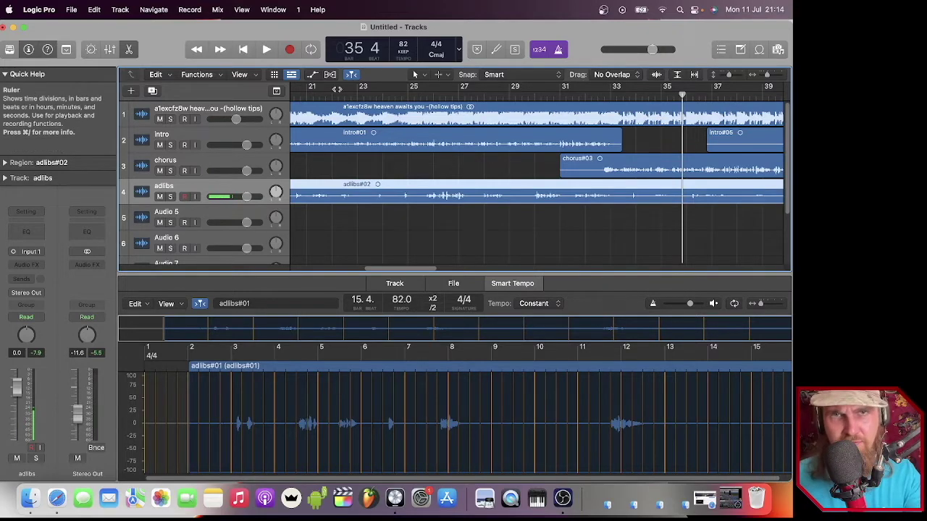
left_click(244, 50)
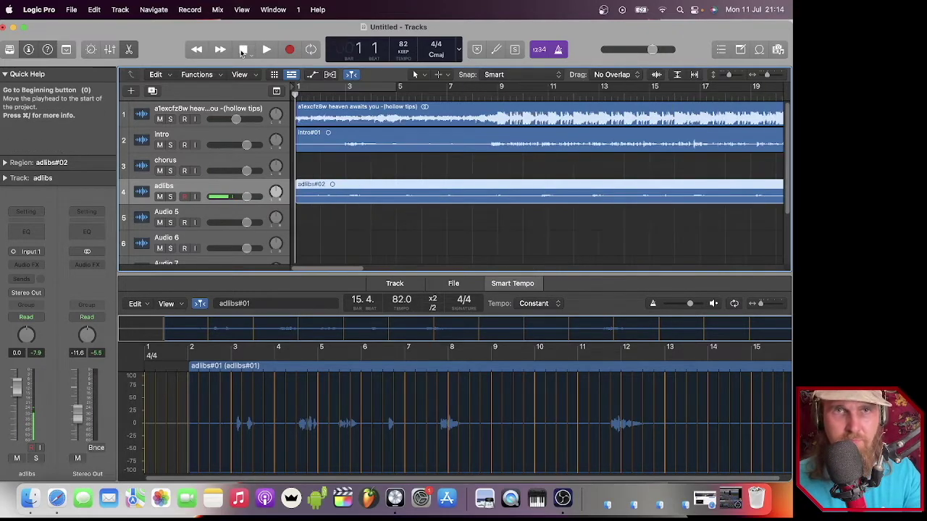
Save the project as "heaven awaits" in the prog folder, organized as a package
left_click(77, 13)
left_click(317, 223)
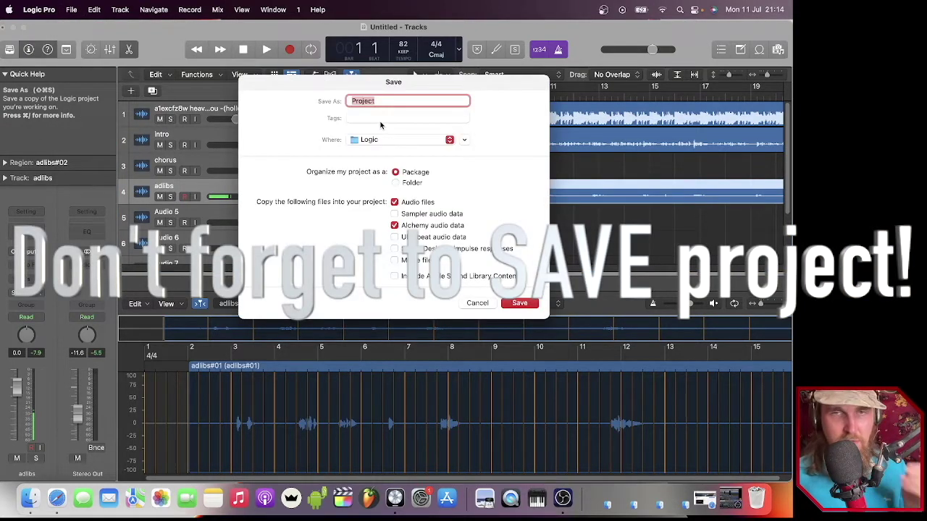
type("heaven a")
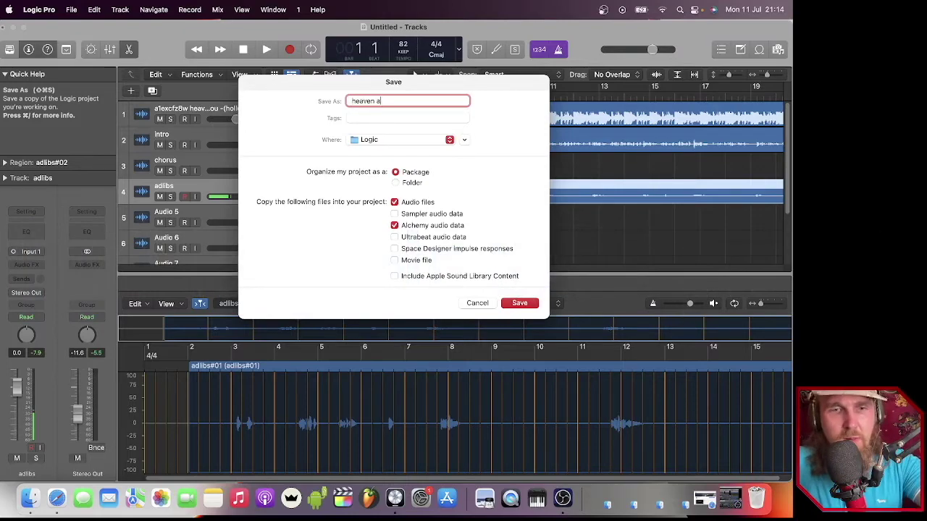
type("waits")
left_click(435, 139)
left_click(387, 331)
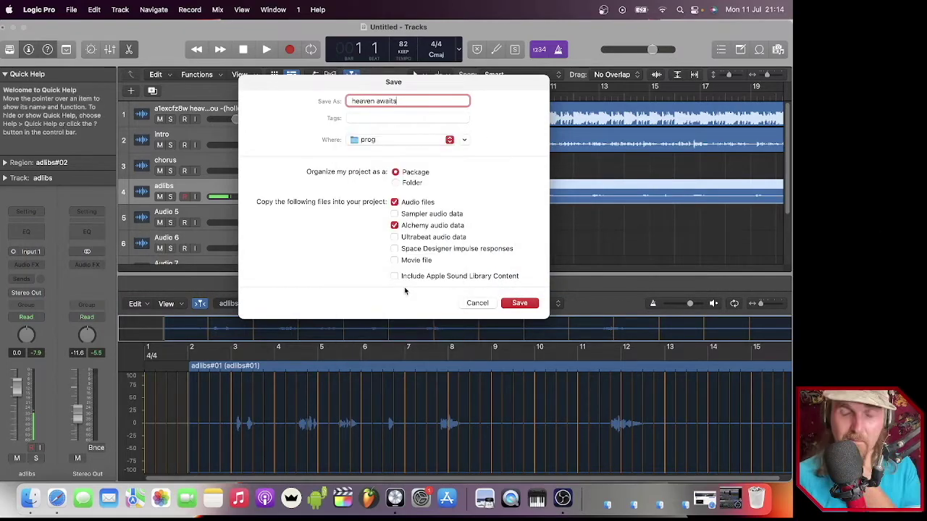
left_click(526, 299)
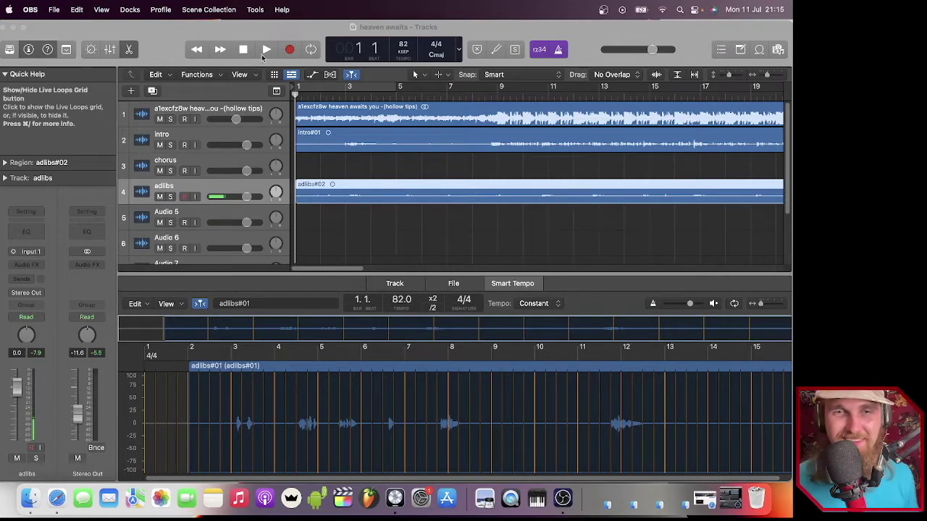
Return the playhead to bar 1 and mute the adlibs and Audio 5 tracks, leaving only the beat and intro audible
left_click(562, 498)
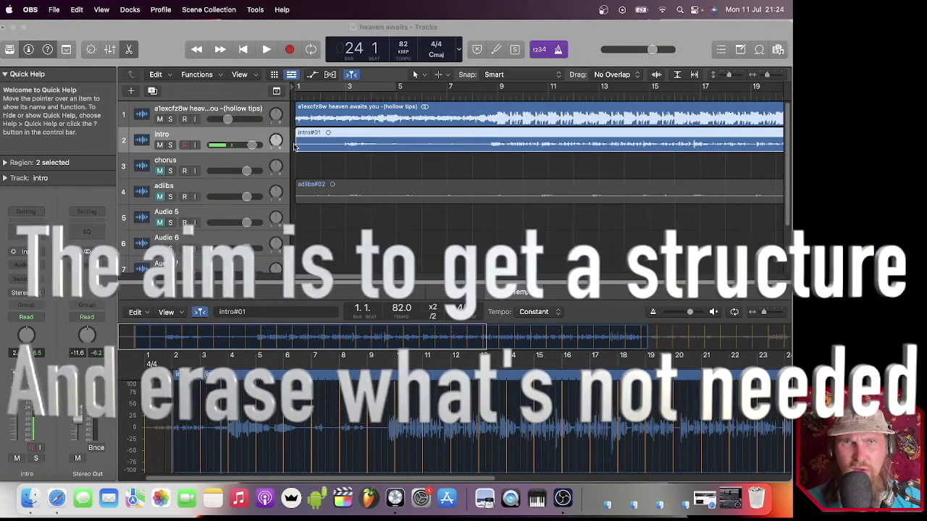
left_click(296, 144)
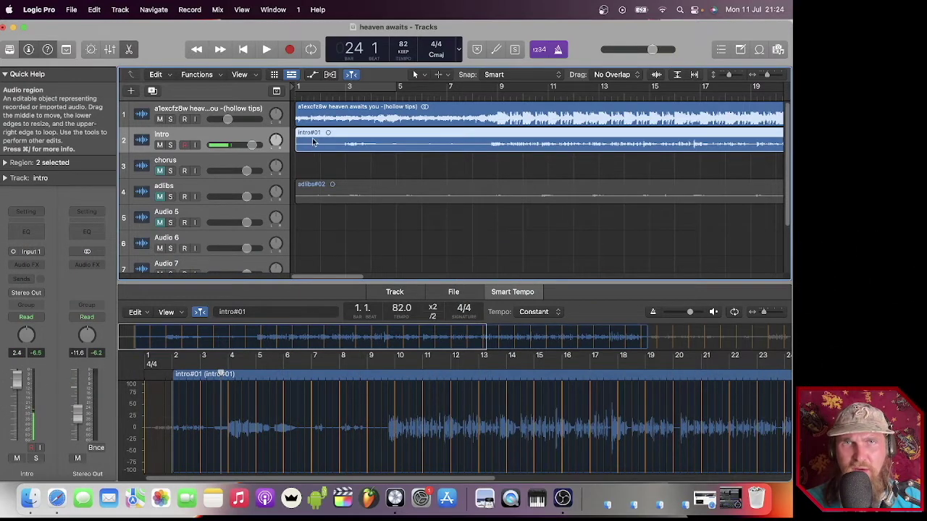
key("space")
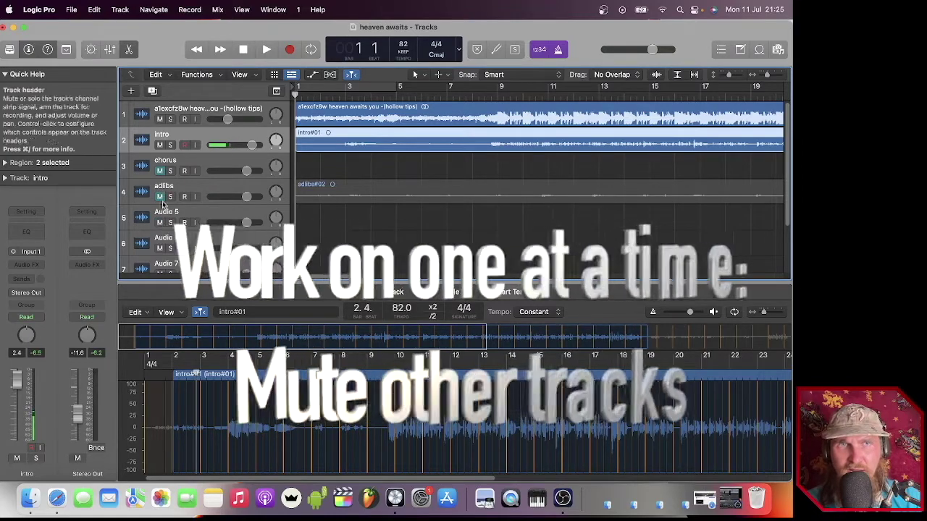
left_click(160, 196)
left_click(159, 197)
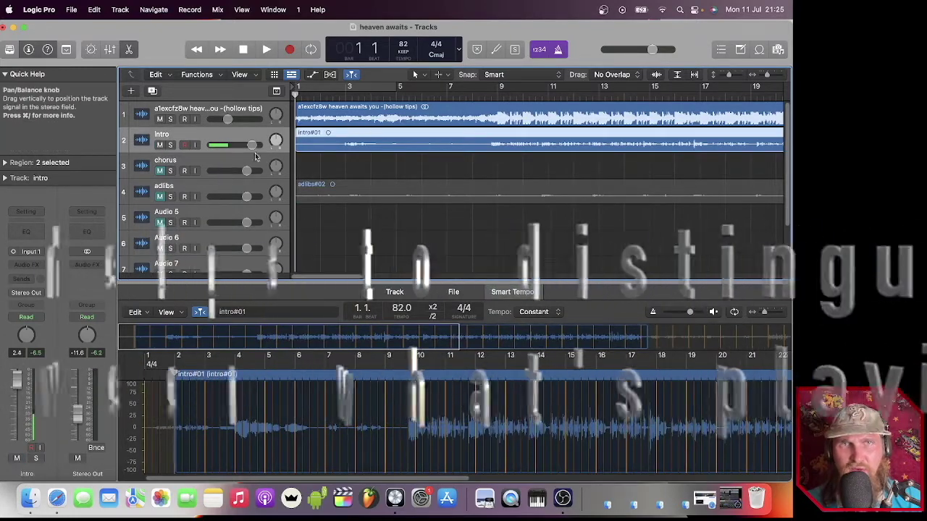
Play from bar 1, trim the intro region's start to just before bar 3, and split it at bar 5 beat 3
left_click(196, 104)
left_click(206, 139)
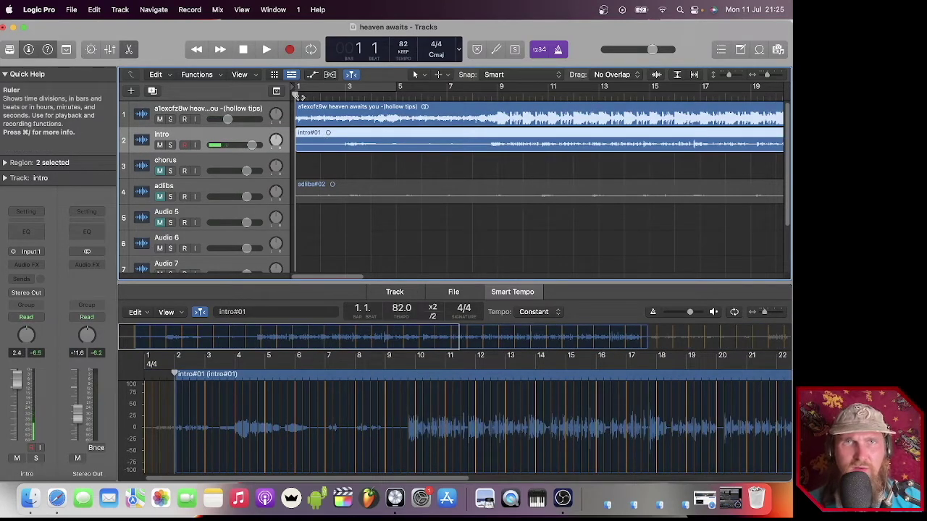
key("space")
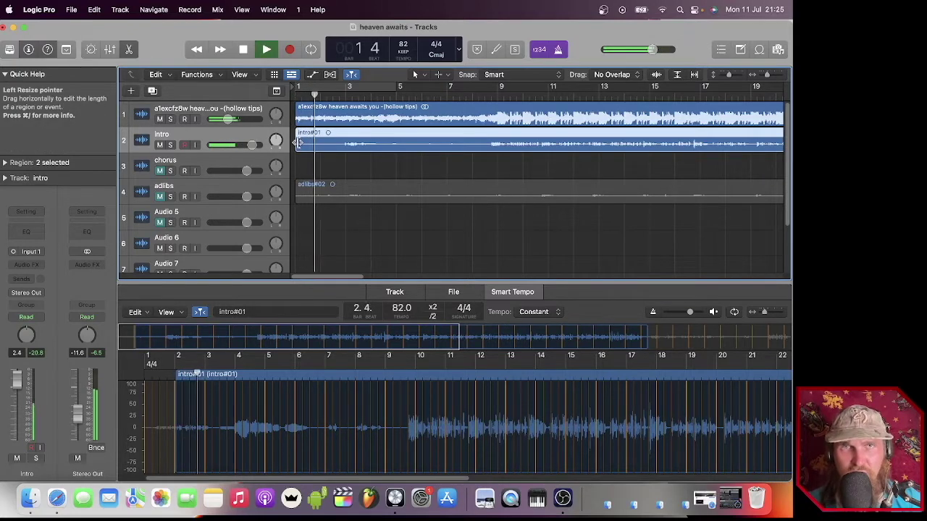
left_click_drag(299, 142, 341, 142)
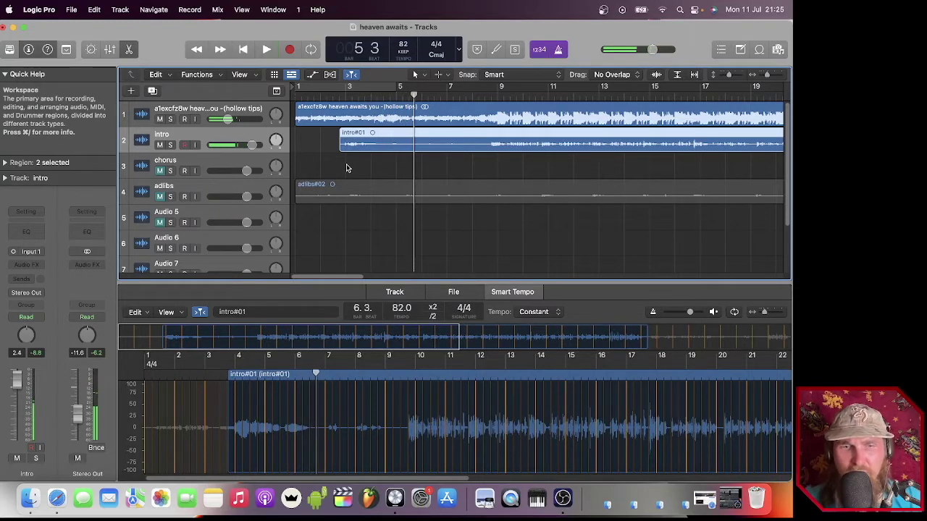
key("super+t")
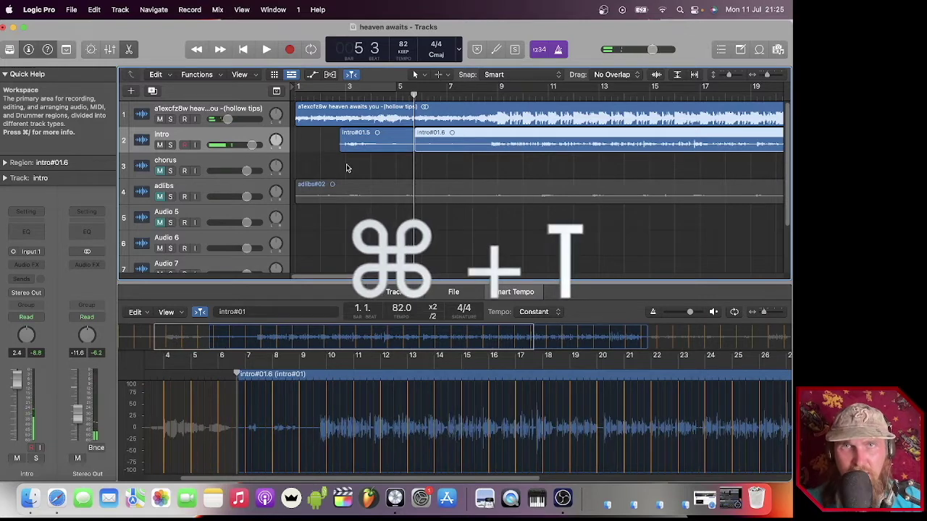
left_click(355, 143)
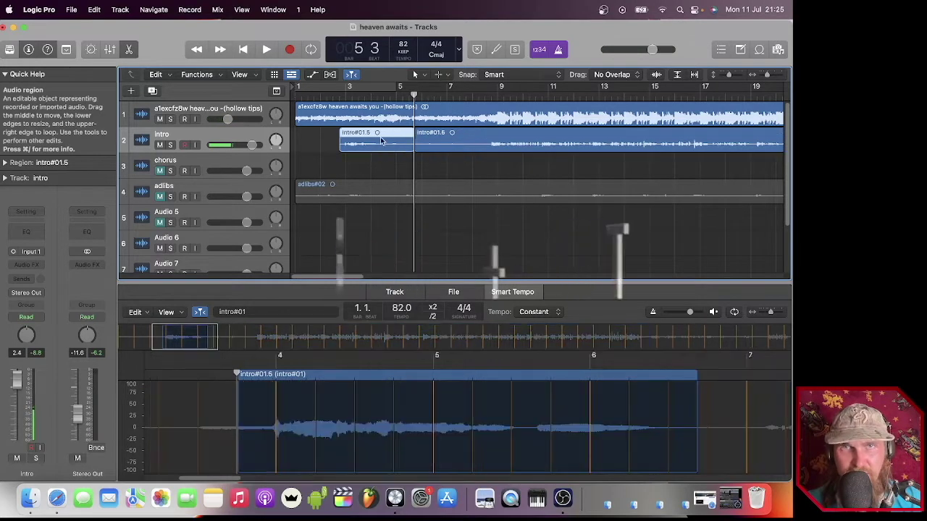
Rename the Audio 5 track extras and move it directly beneath the intro track
left_click(181, 239)
left_click(175, 217)
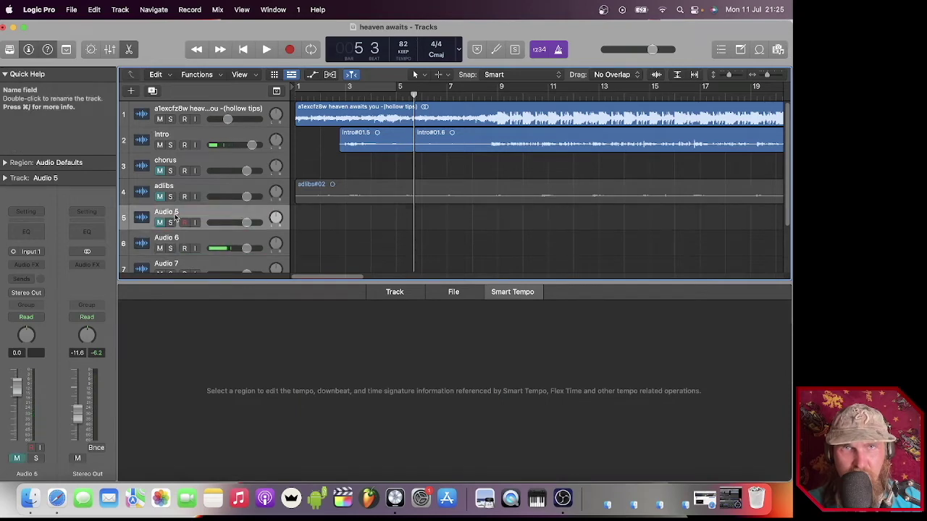
left_click_drag(302, 281, 263, 284)
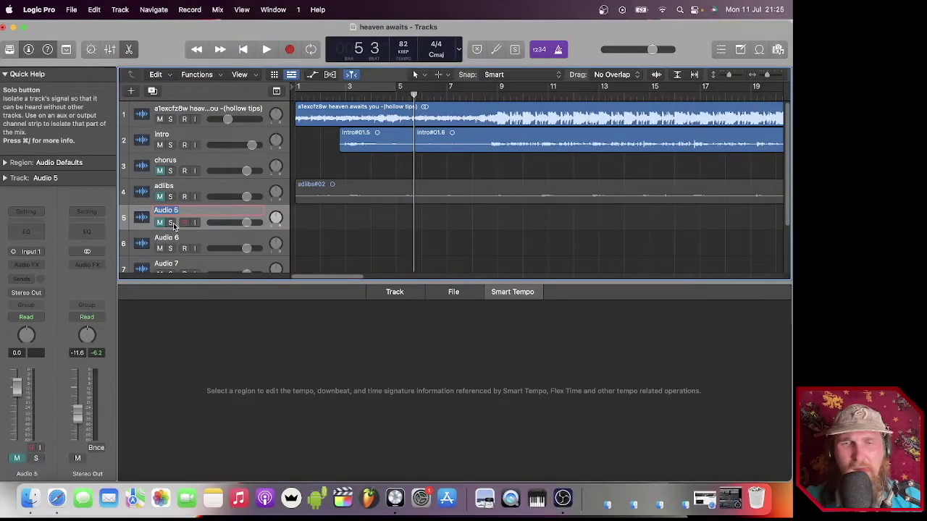
type("extras")
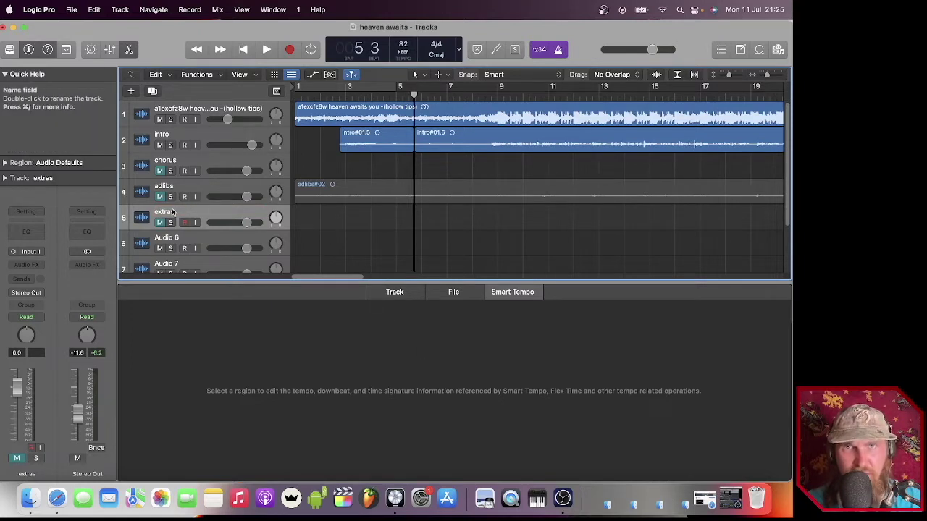
left_click_drag(185, 215, 205, 159)
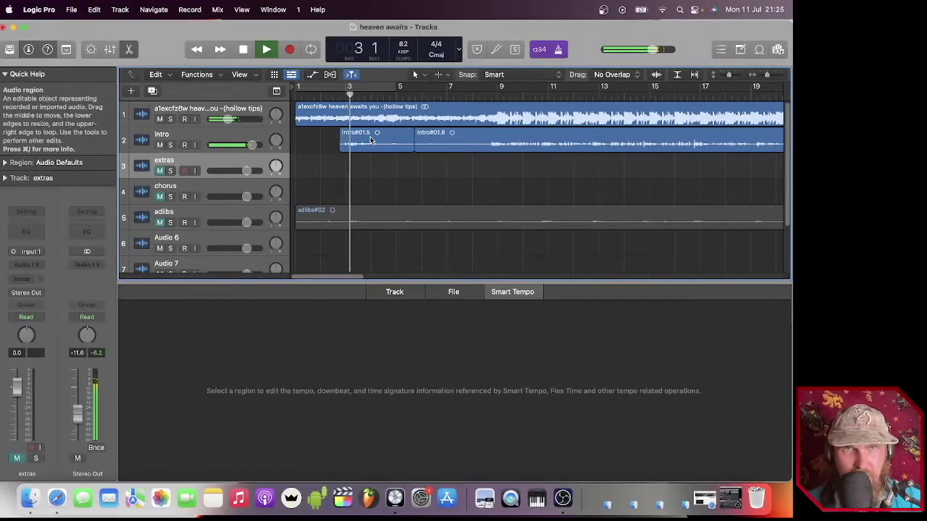
Move the first intro section onto the extras track and trim the remaining intro region's start to about bar 8
left_click(371, 140)
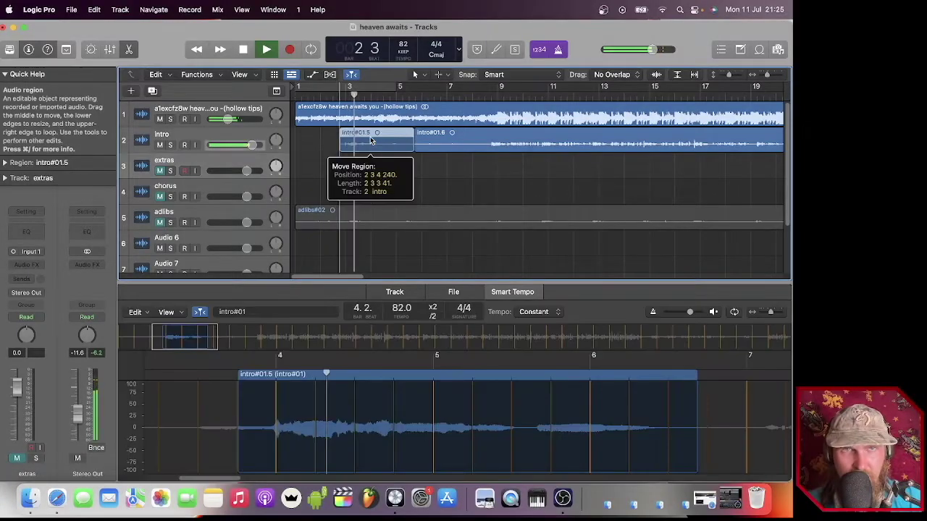
left_click_drag(371, 148, 378, 173)
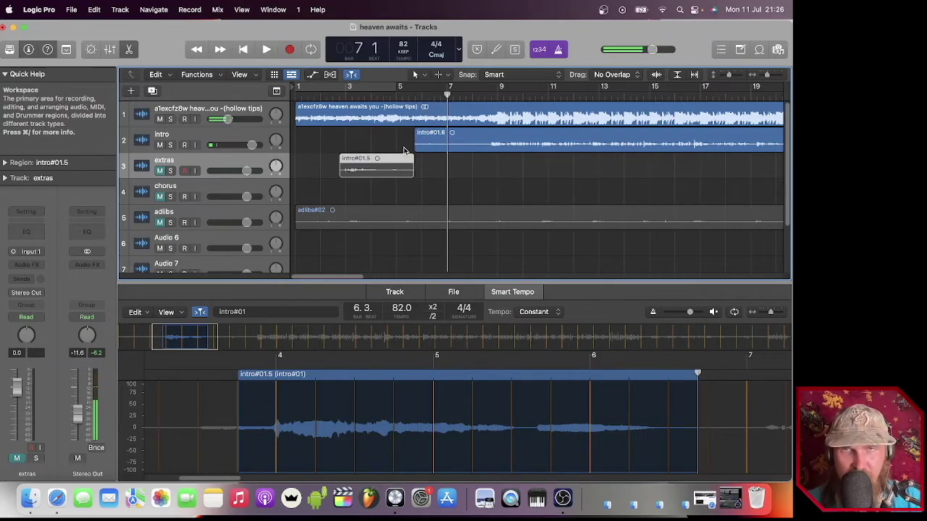
left_click_drag(414, 145, 484, 147)
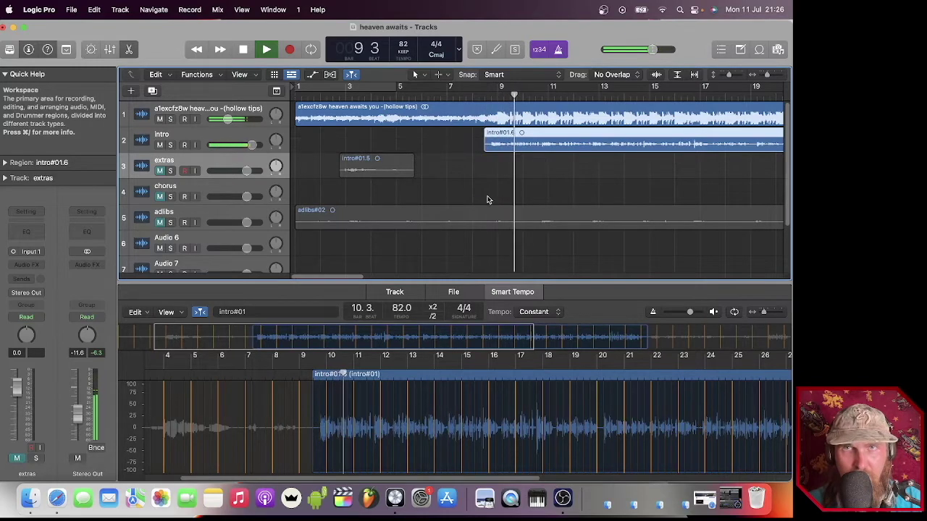
left_click(483, 96)
key("space")
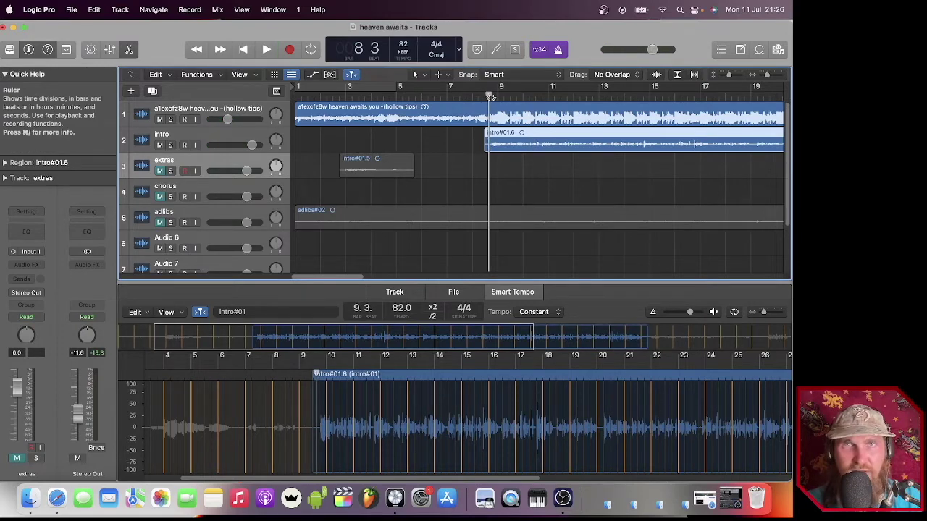
left_click_drag(484, 145, 485, 149)
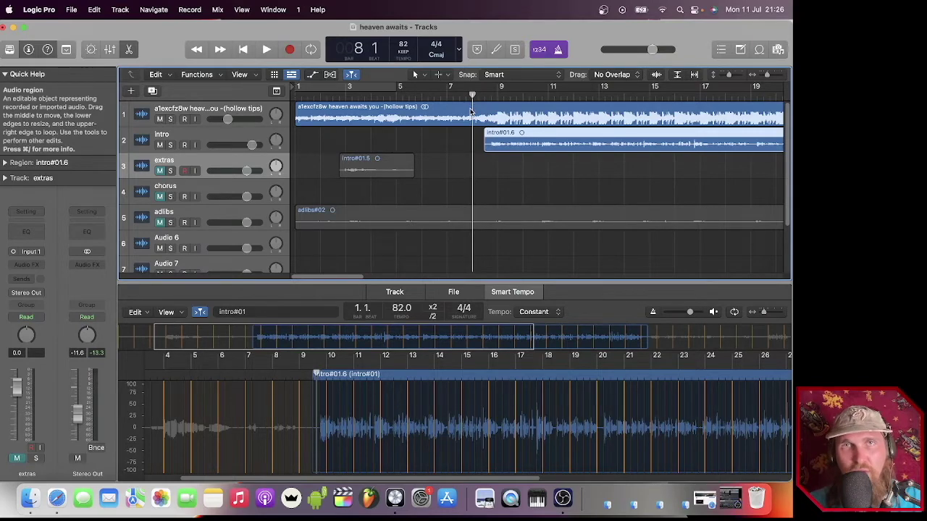
Split the intro region just past bar 17 and move its later part onto a new verse track
key("space")
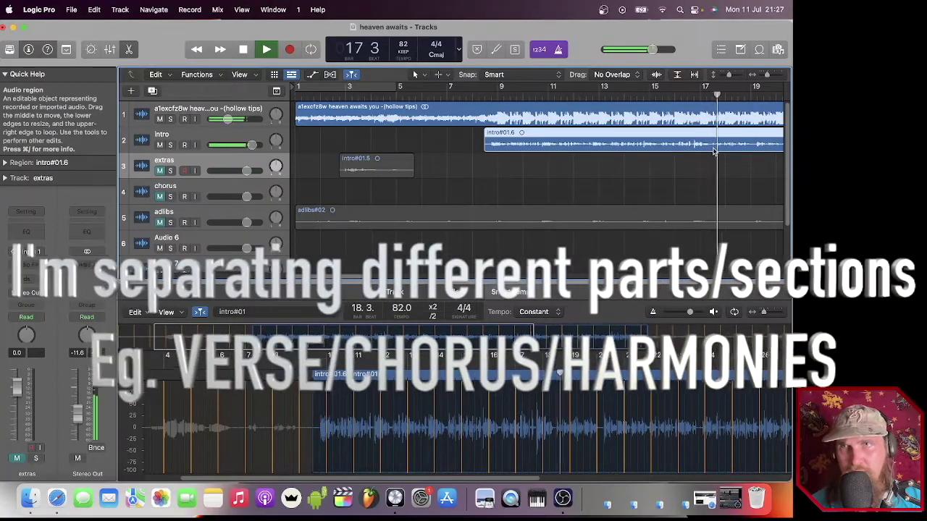
left_click(701, 96)
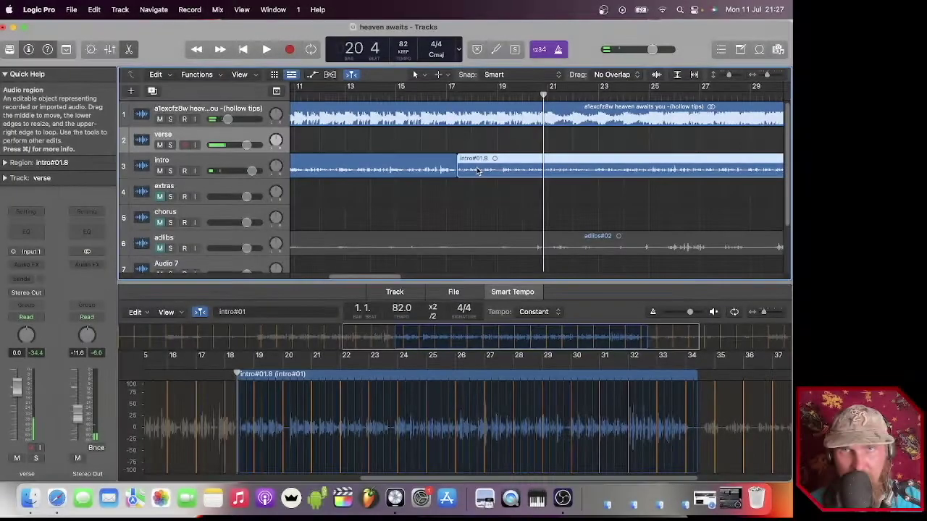
left_click_drag(495, 173, 478, 155)
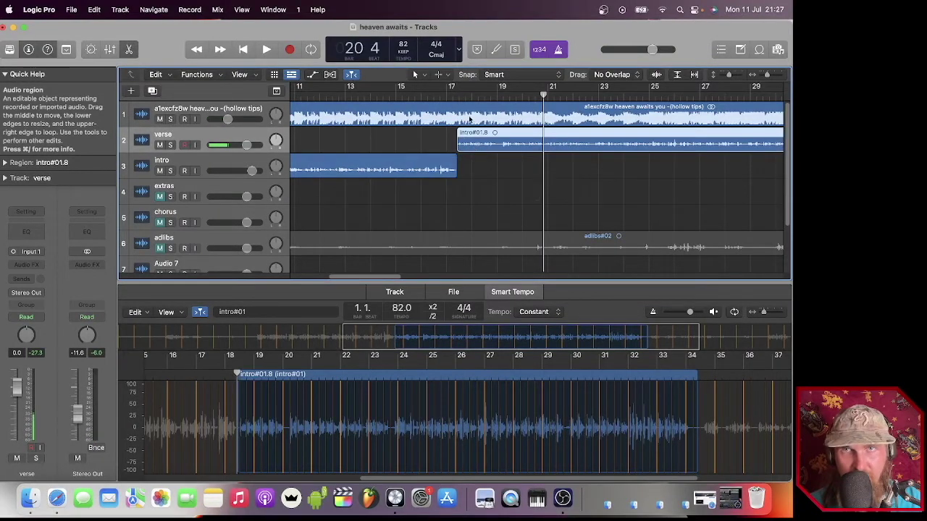
Mute the intro track and play the verse from bar 16, turning off the metronome
left_click(438, 95)
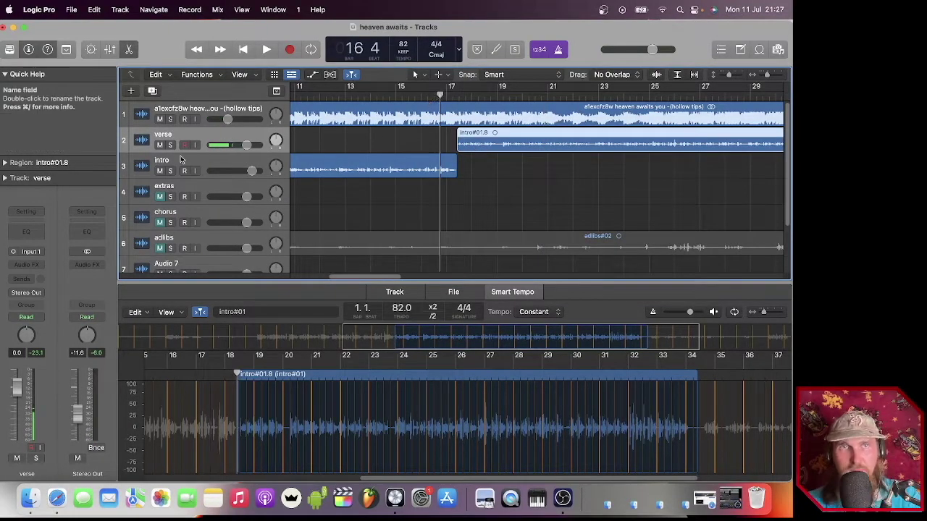
left_click(160, 171)
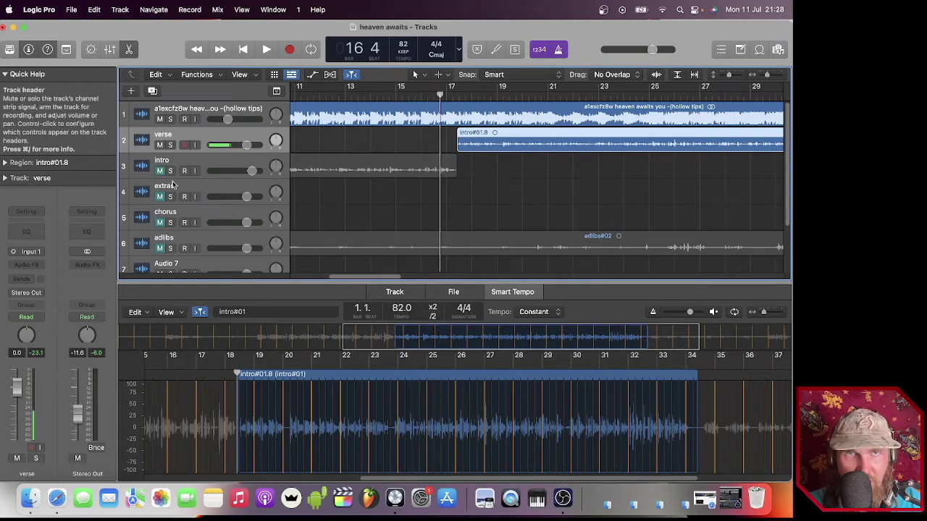
left_click_drag(437, 96, 422, 96)
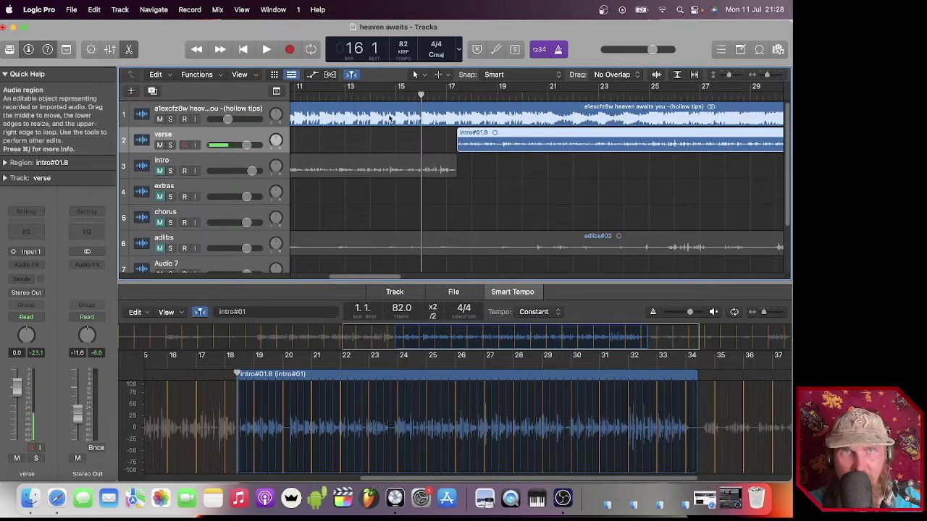
key("space")
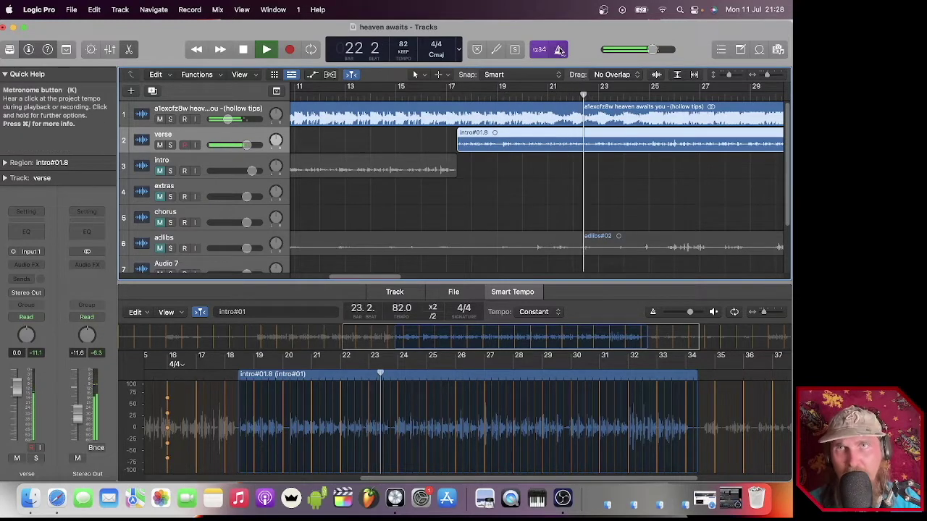
key("space")
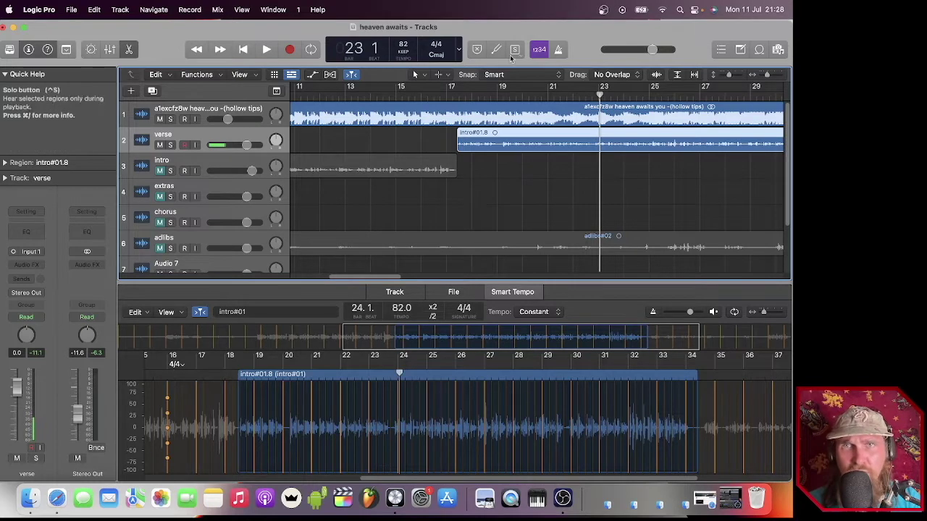
Listen past the end of the verse near bar 33, mute the verse track and unmute the intro track
key("space")
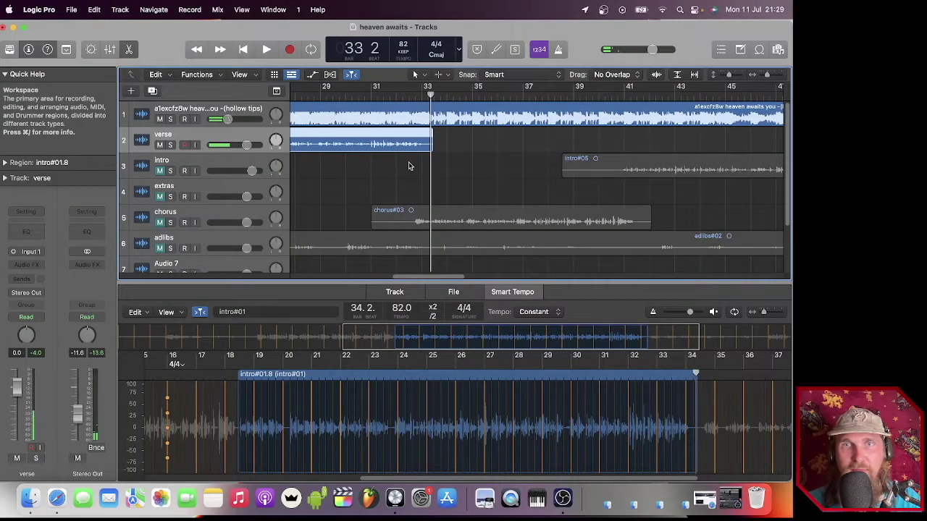
key("space")
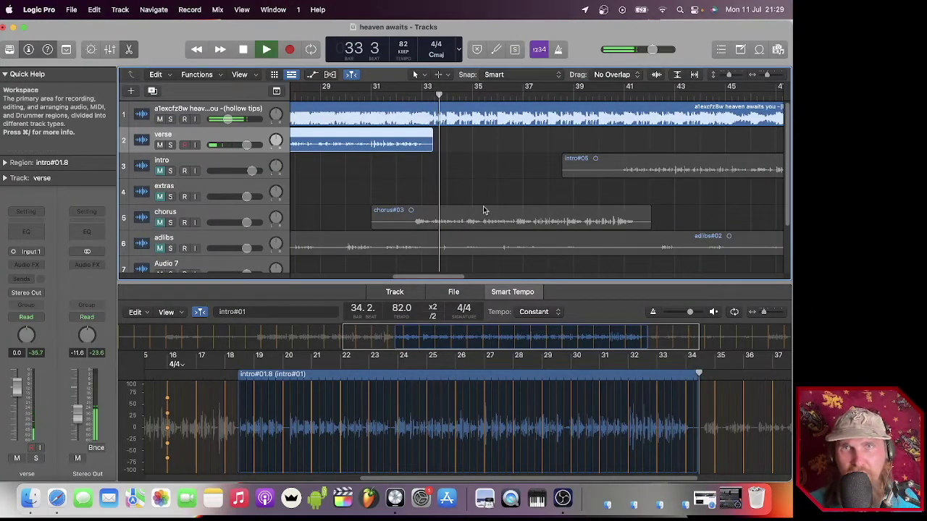
left_click_drag(432, 281, 407, 282)
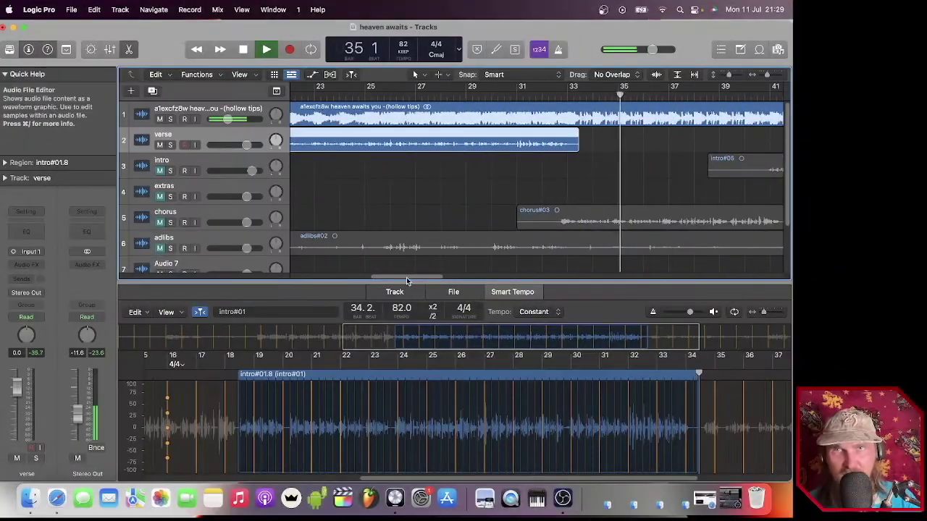
key("space")
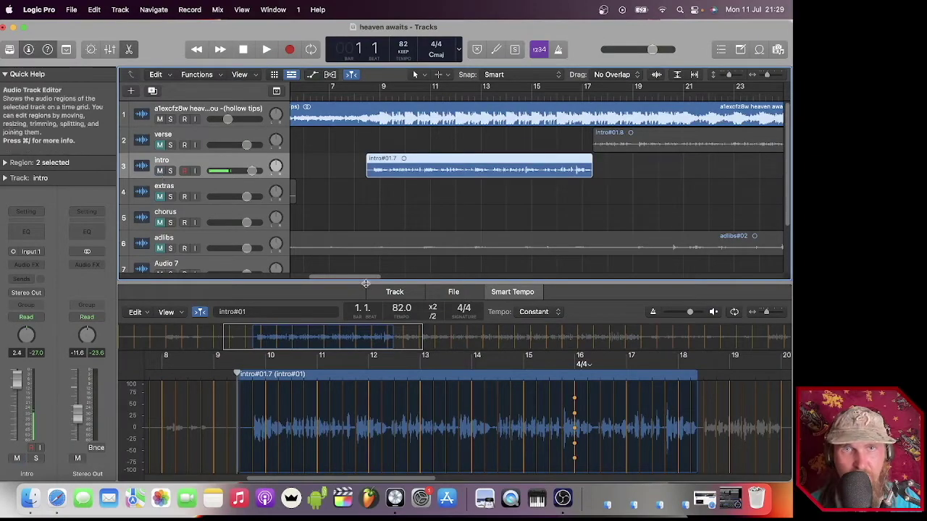
Play from bar 37 and trim the starts of the selected intro#01.7 and intro#05 regions by about one bar
left_click_drag(366, 283, 338, 268)
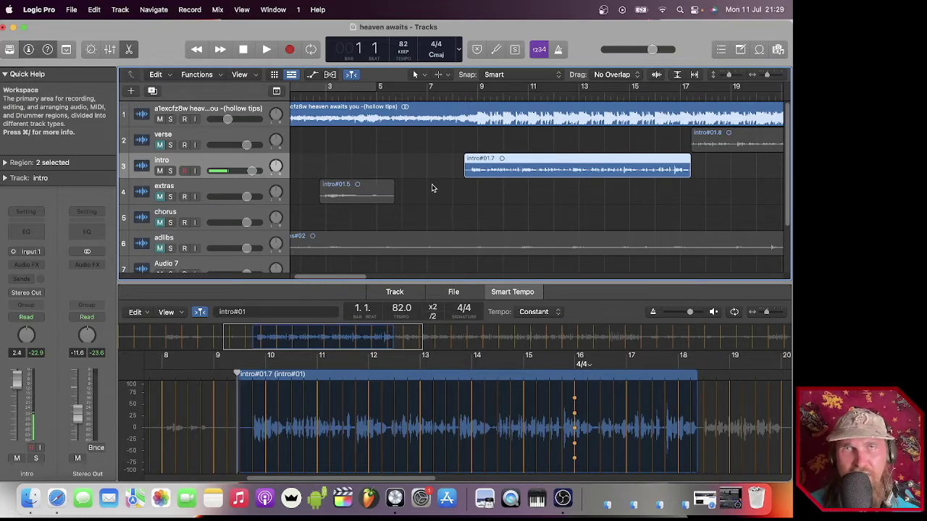
left_click(692, 92)
scroll(474, 247, "down", 8)
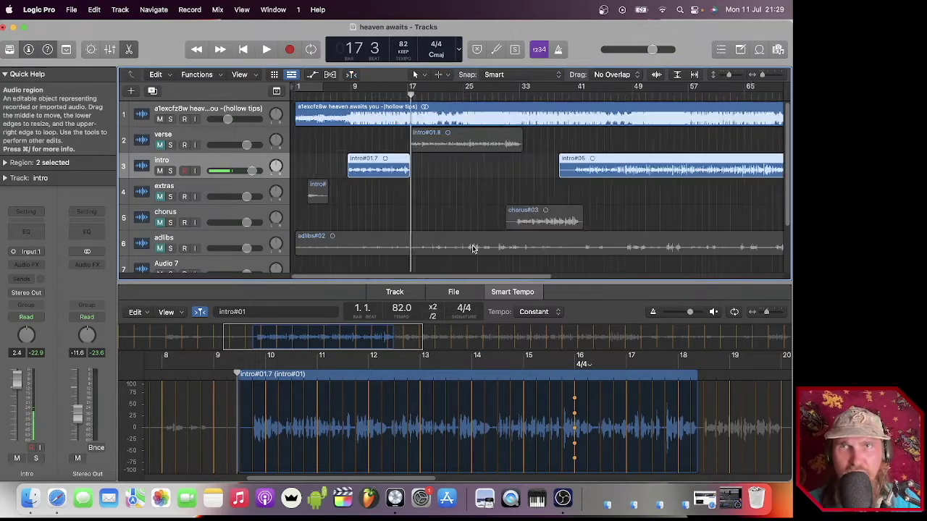
left_click(429, 162)
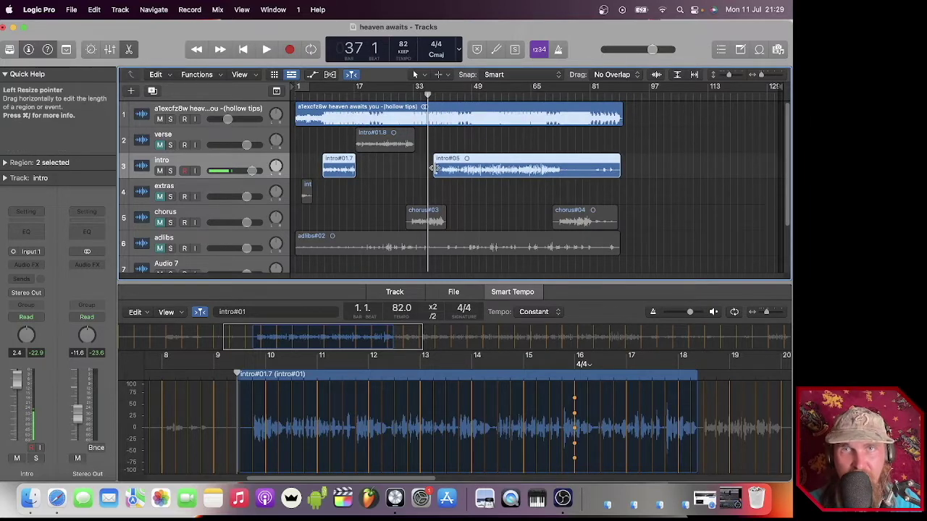
key("space")
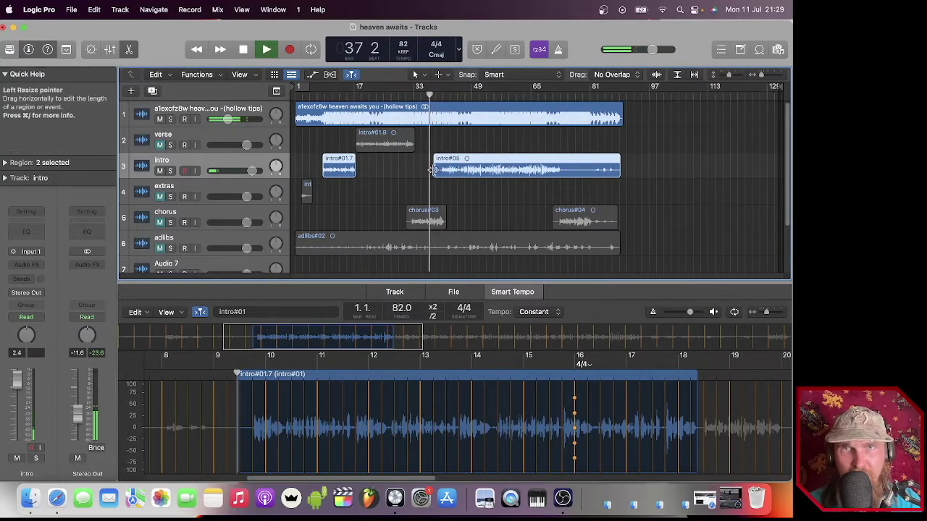
left_click_drag(434, 172, 439, 173)
key("space")
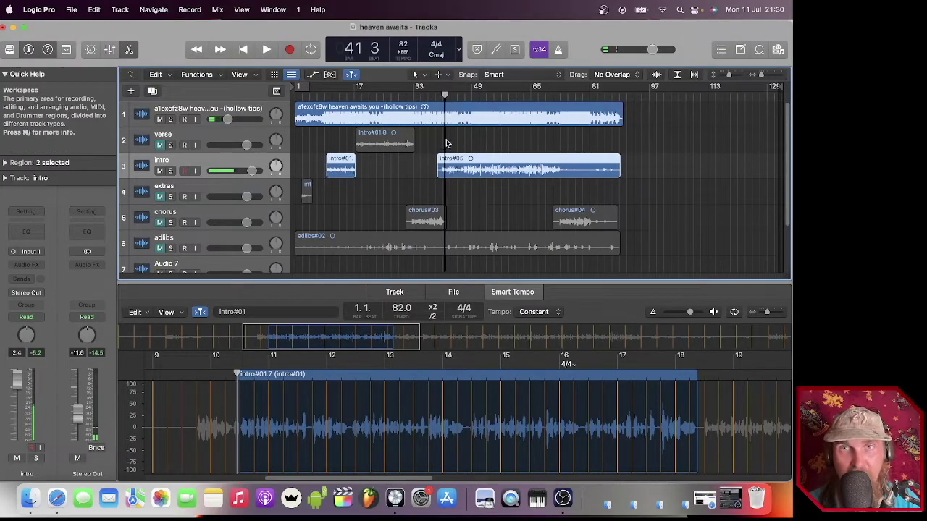
Play the second intro section and split the intro#05 region near bar 57
key("space")
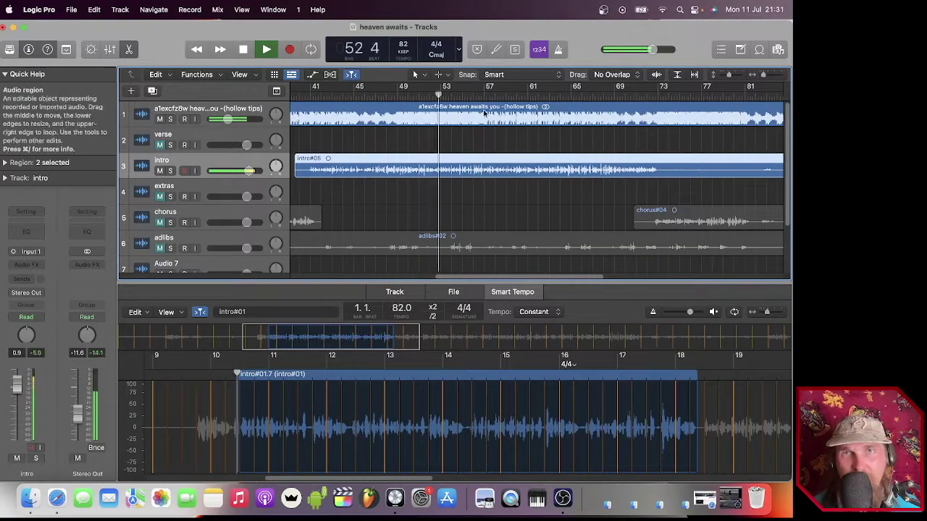
key("space")
left_click(471, 97)
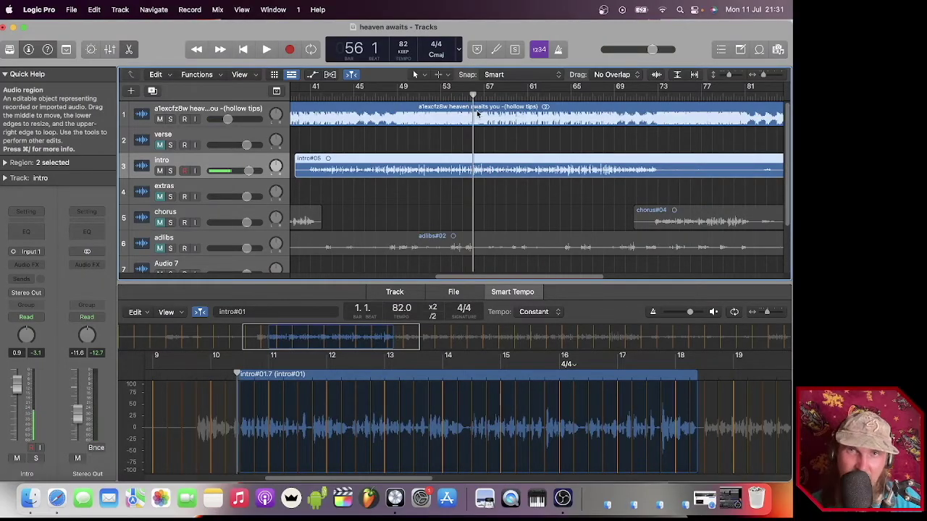
left_click(464, 97)
key("space")
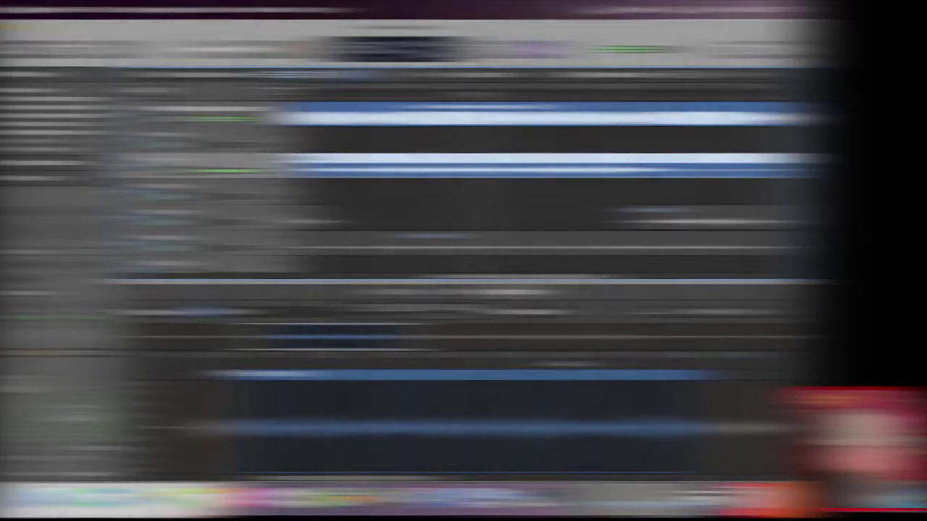
key("super+t")
key("space")
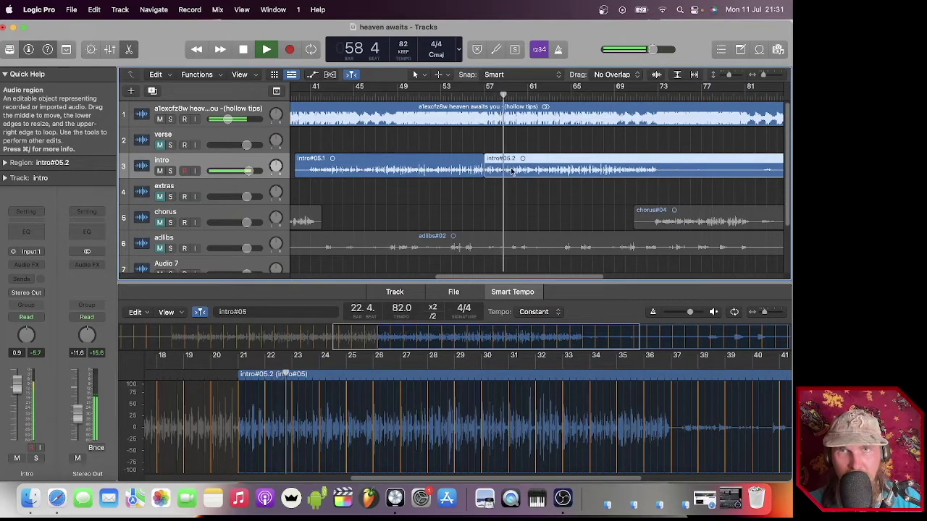
Split the later part of the intro#05 region again at bar 57, beat 4
left_click(483, 109)
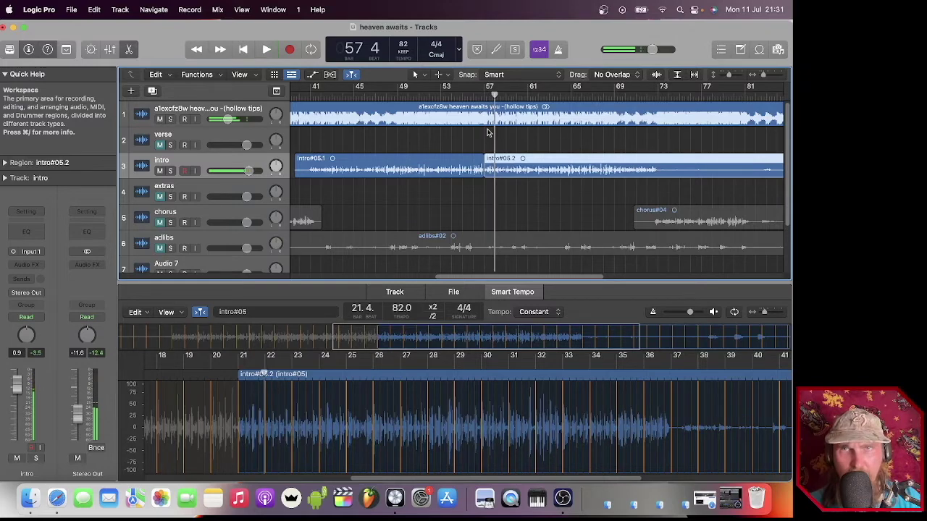
key("super+t")
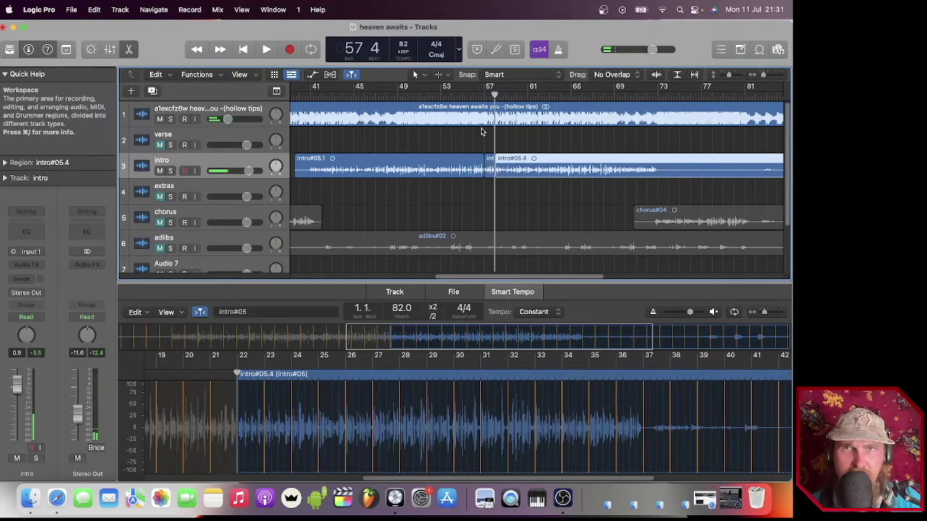
key("space")
Split the intro region just past bar 73 and trim its later part to run from about bar 82 to bar 88
left_click(487, 97)
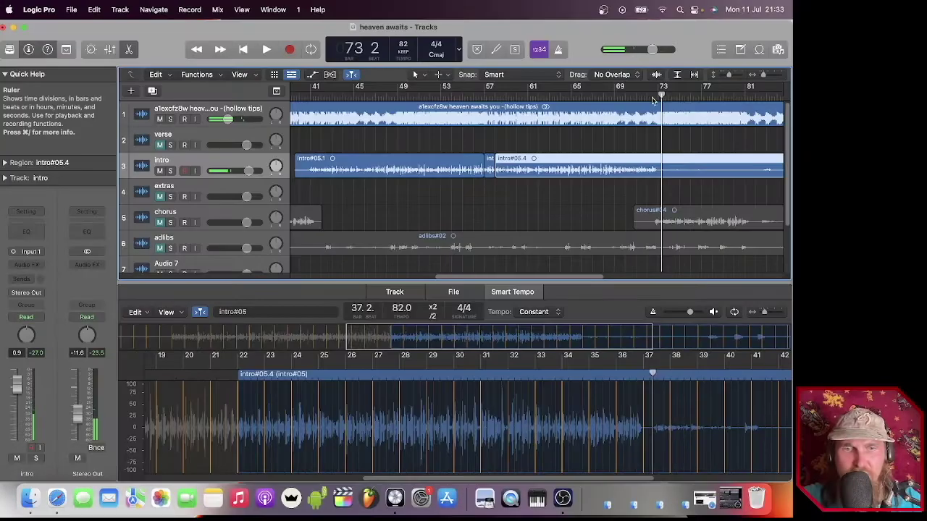
key("super+t")
key("space")
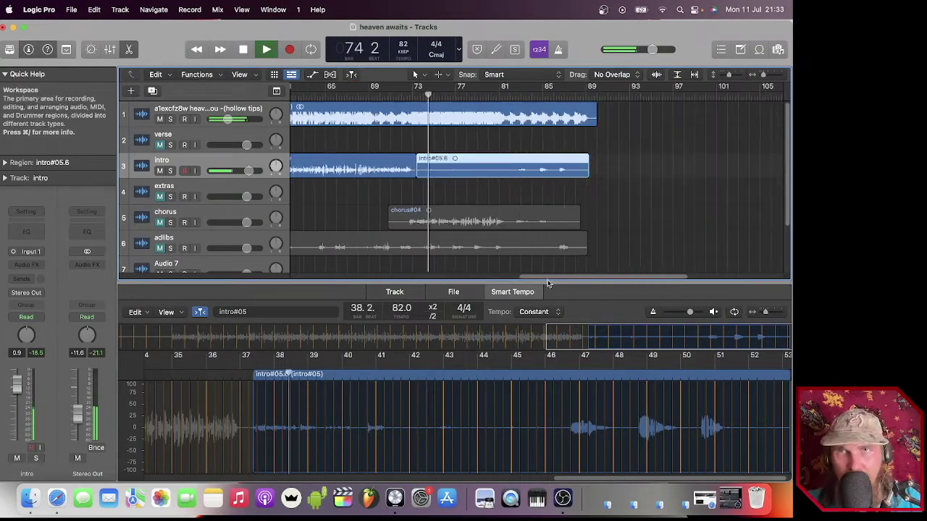
left_click_drag(417, 168, 514, 174)
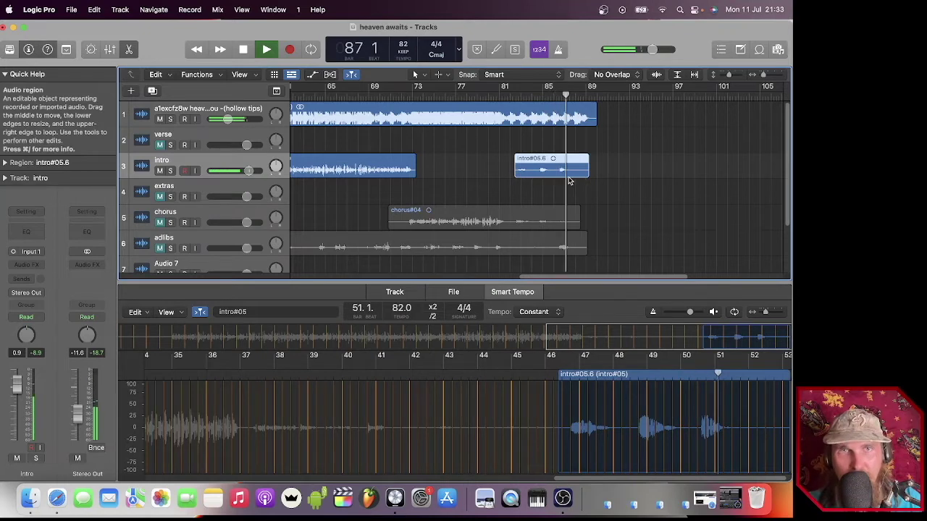
left_click_drag(587, 170, 575, 170)
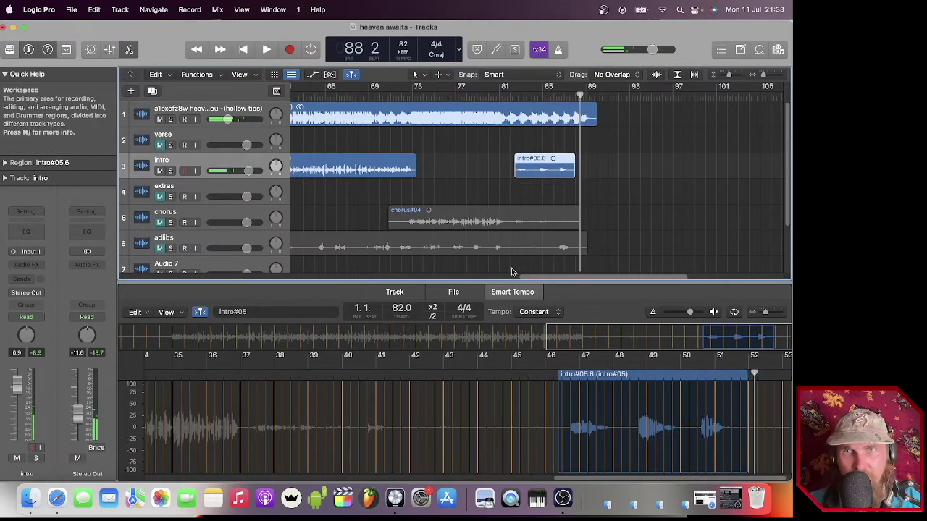
Mute the intro track and unmute the chorus track
left_click_drag(550, 279, 124, 269)
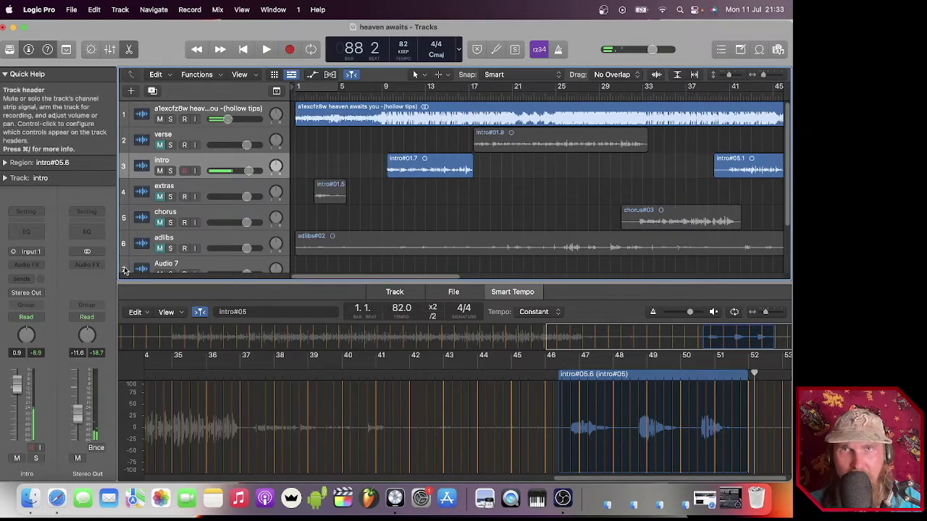
left_click(160, 171)
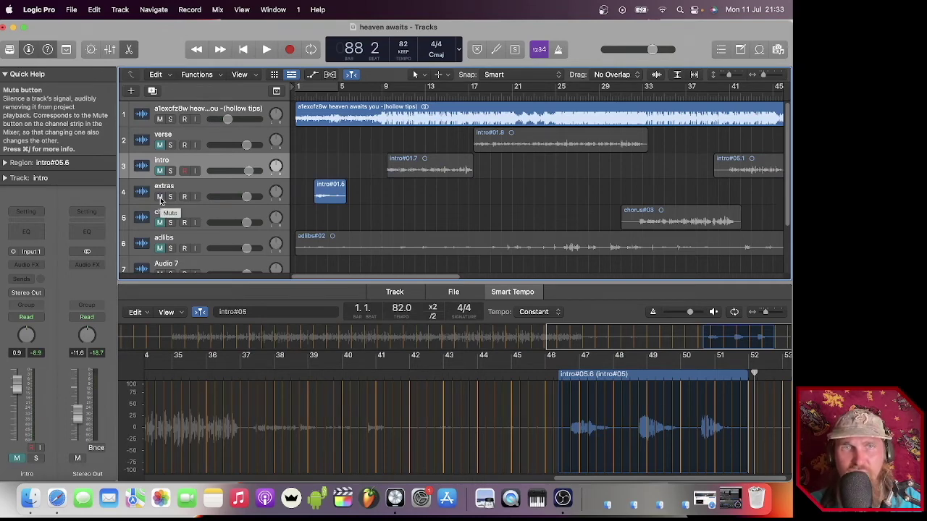
left_click(160, 222)
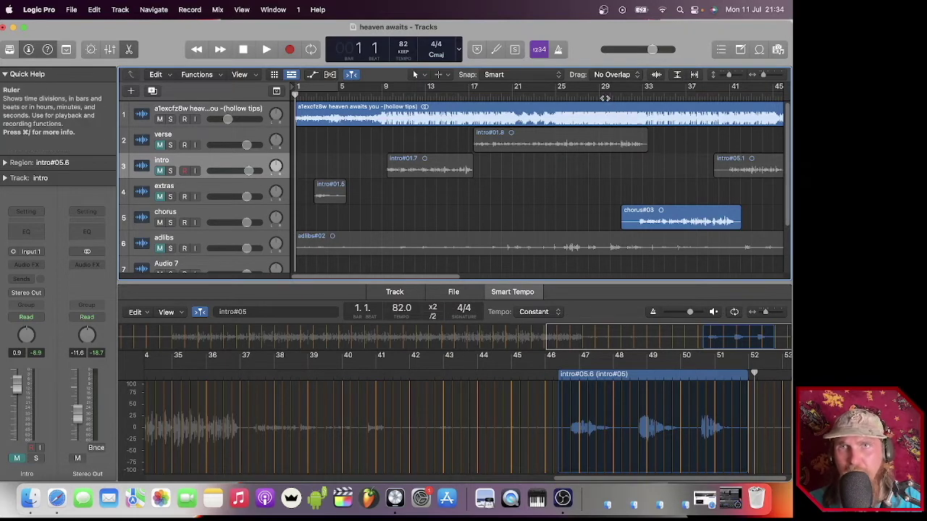
Play the choruses and trim the start of chorus#03 to about bar 32.5 and of chorus#04 to about bar 72
key("space")
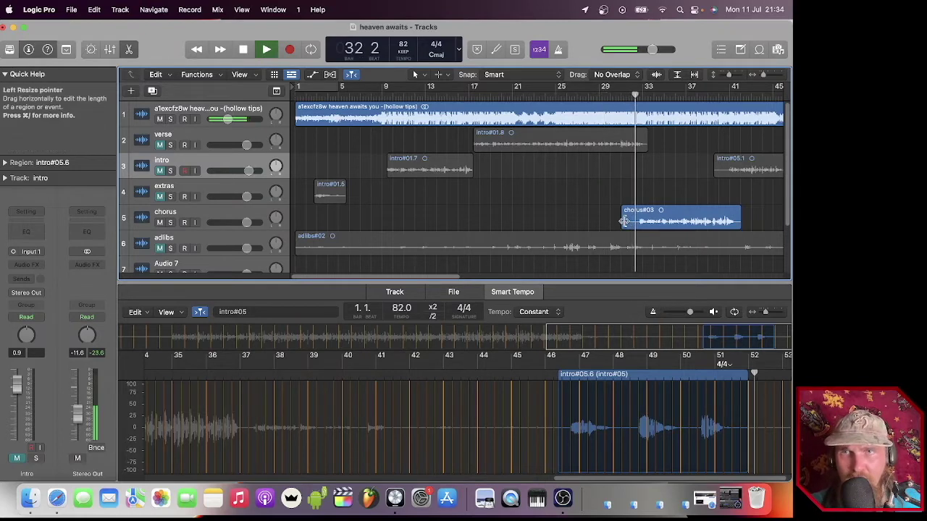
left_click_drag(623, 221, 640, 227)
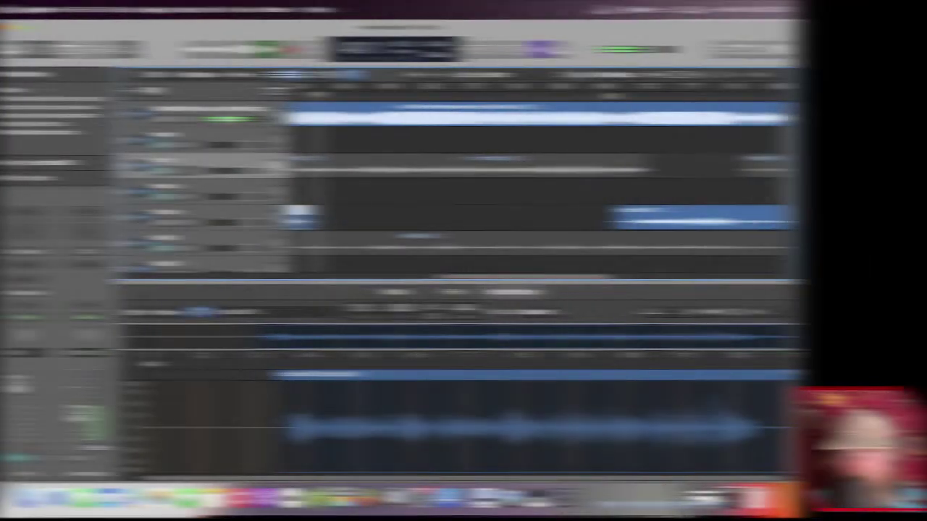
left_click(619, 222)
left_click_drag(620, 222, 600, 223)
left_click(600, 97)
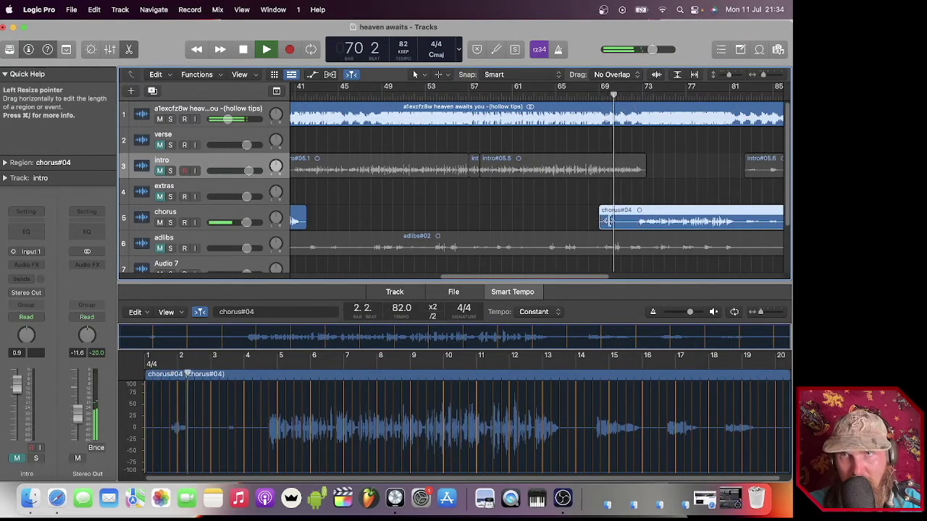
left_click_drag(605, 225, 635, 222)
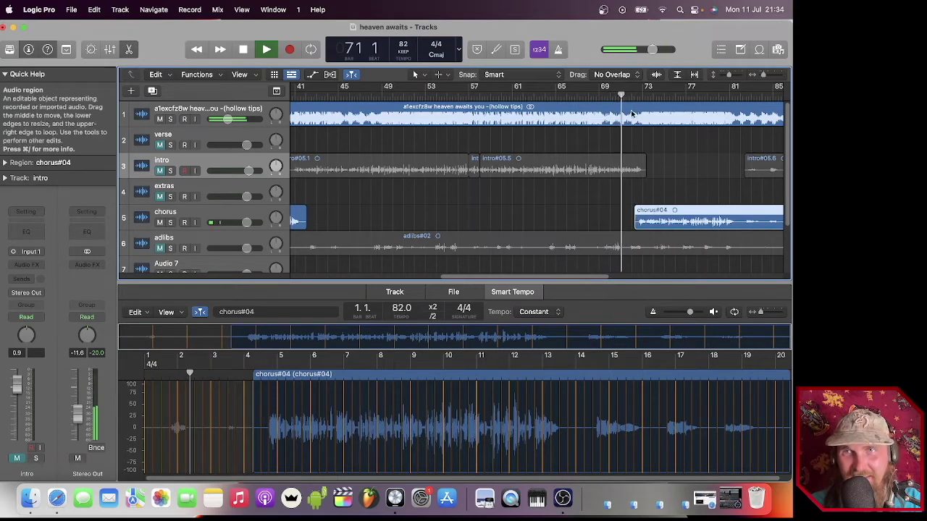
Play towards the end of the second chorus and split the chorus#04 region at bar 81, beat 4
left_click_drag(628, 95, 722, 100)
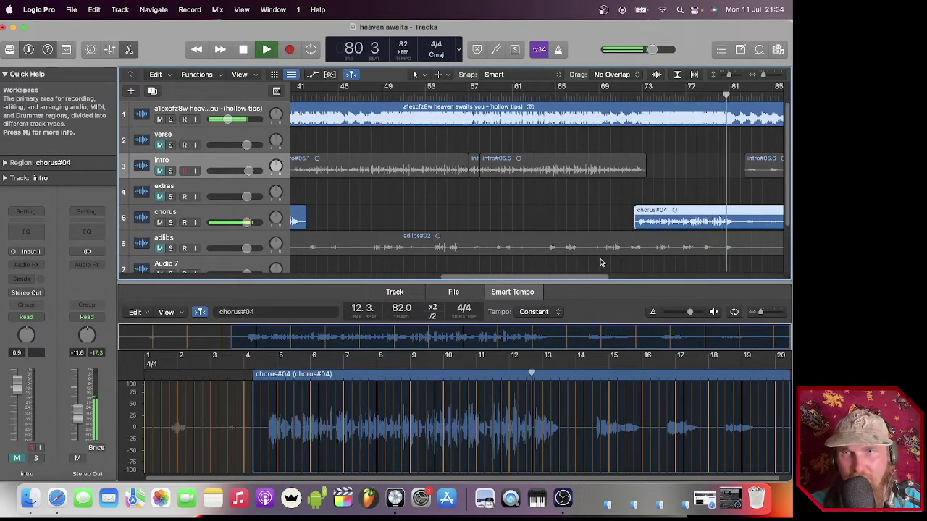
scroll(607, 254, "right", 3)
key("space")
key("super+t")
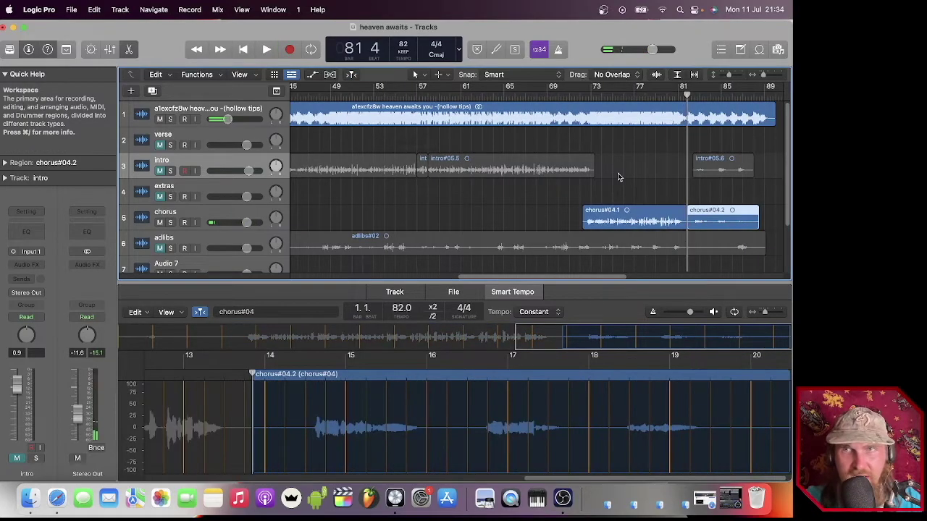
Trim the end of the chorus#04.2 region to about bar 88 and move it onto the extras track
key("space")
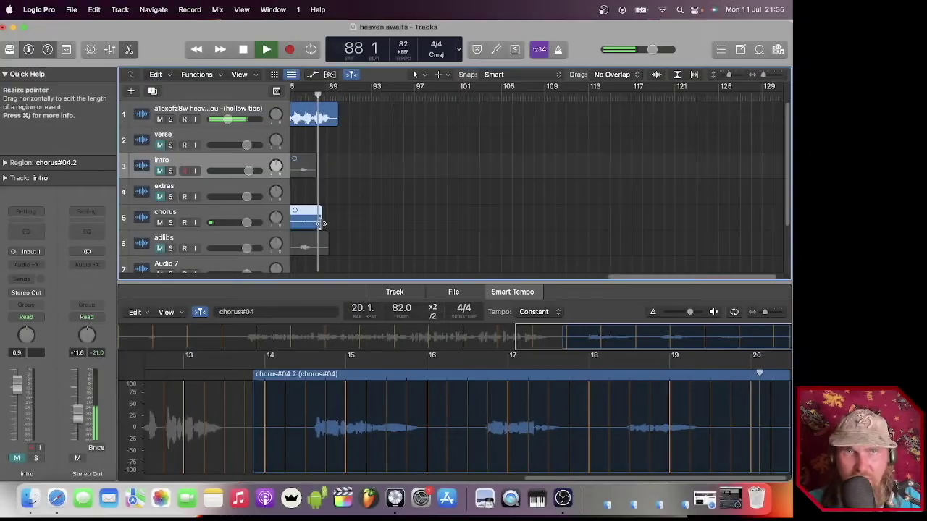
left_click_drag(319, 224, 316, 223)
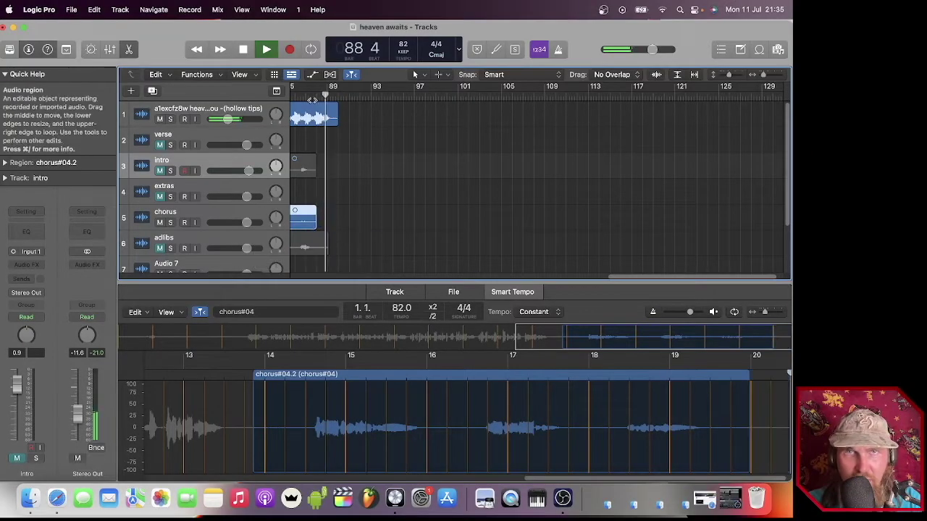
key("space")
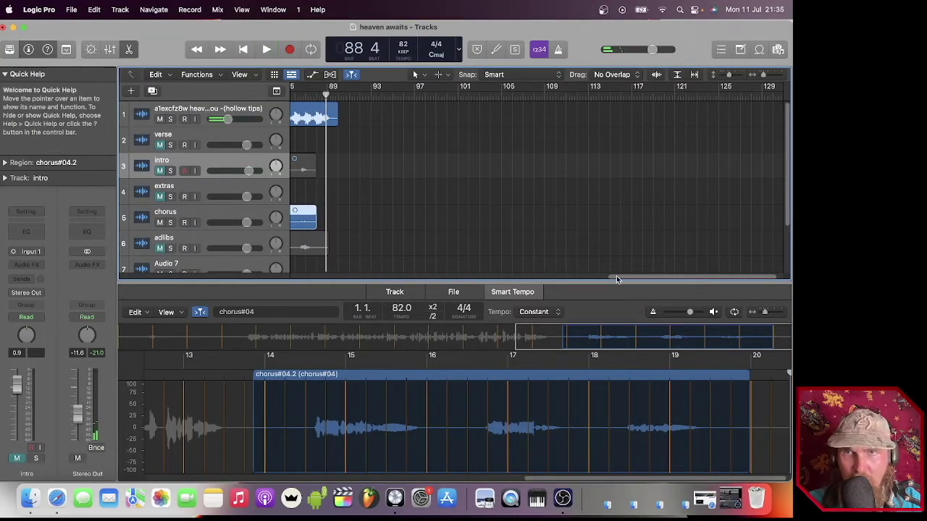
scroll(616, 279, "left", 10)
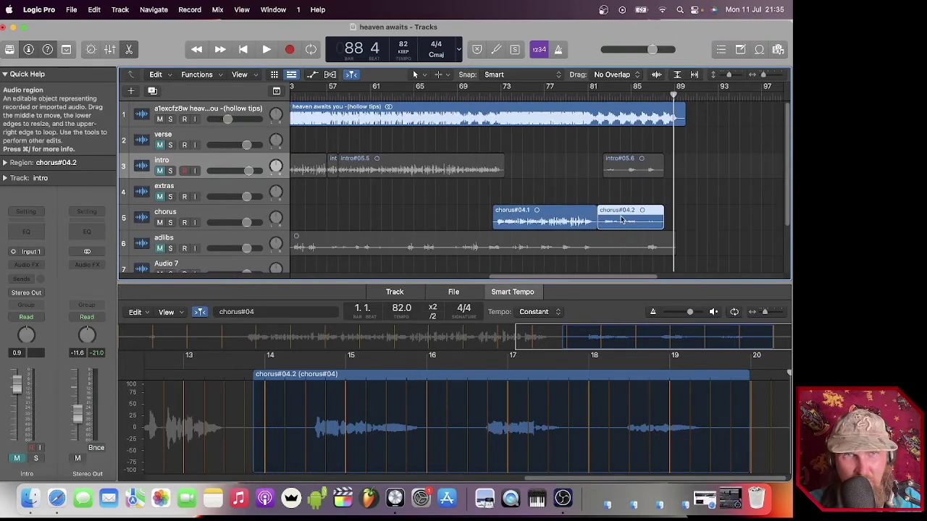
left_click(621, 218)
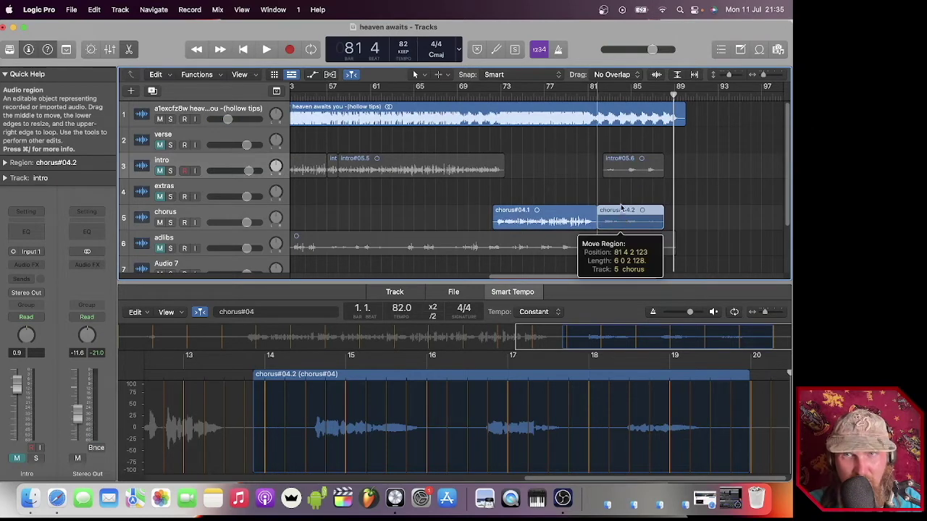
left_click_drag(621, 208, 622, 183)
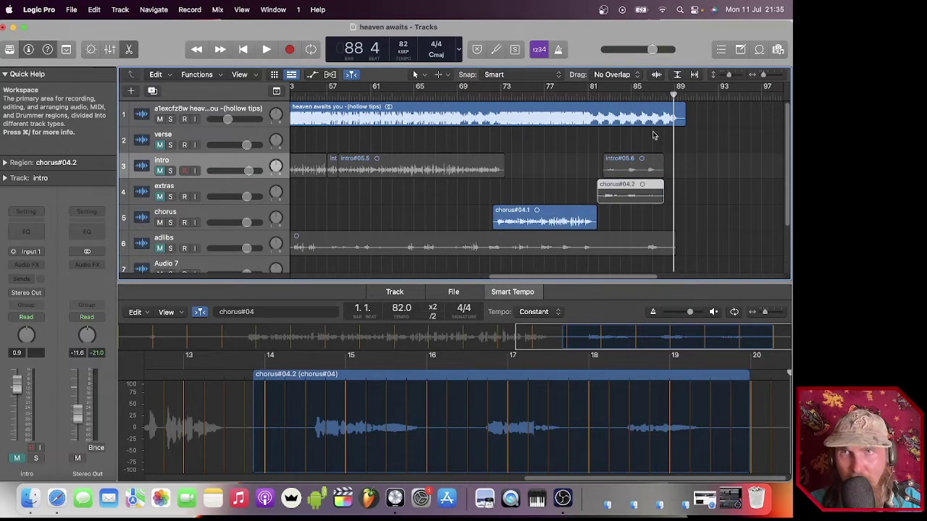
Mute the chorus track, unmute the adlibs track and trim the start of adlibs#02 to about bar 2.5
left_click(159, 222)
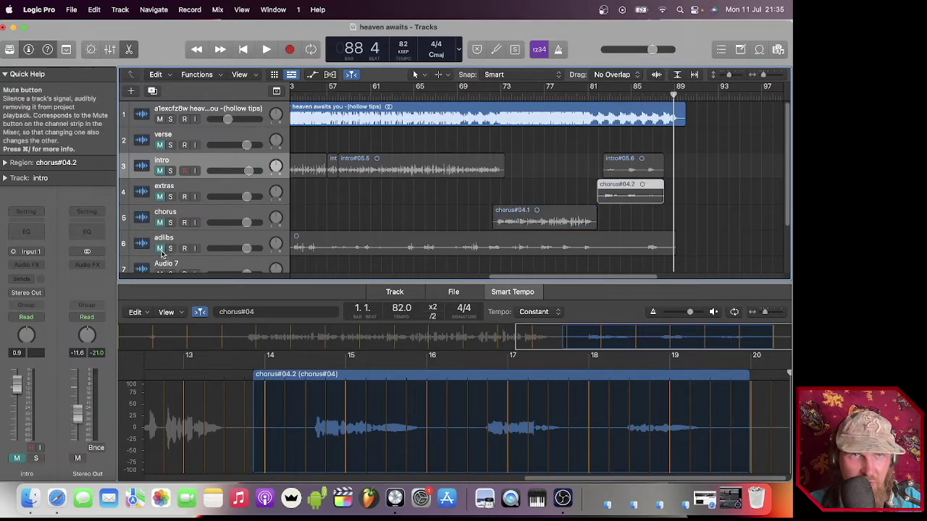
left_click(161, 249)
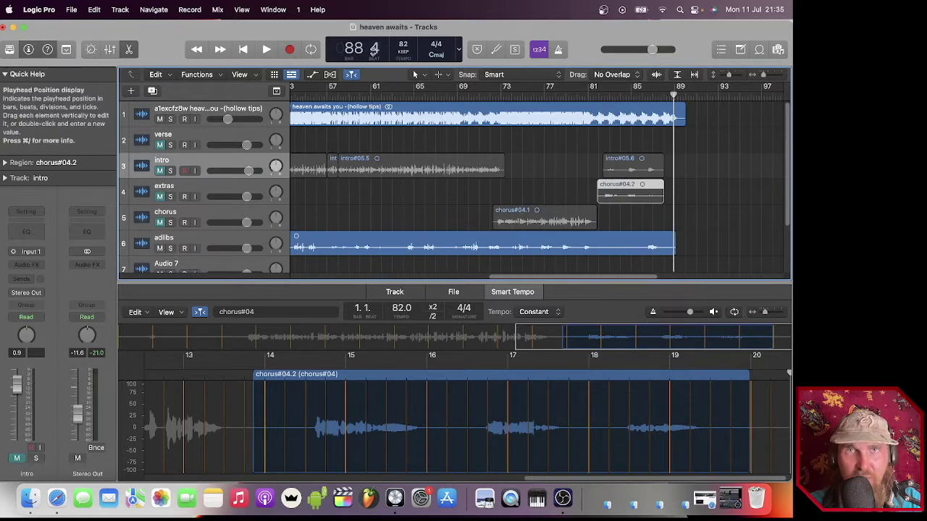
left_click(245, 50)
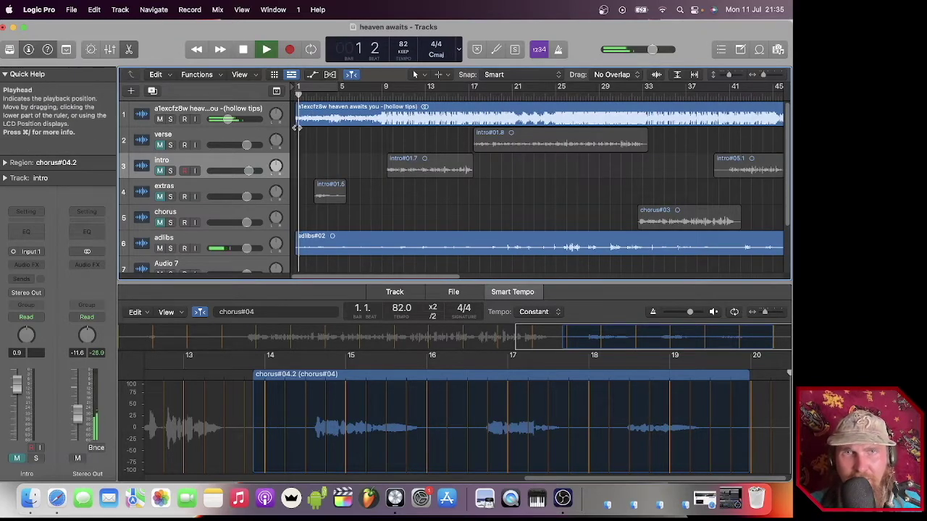
left_click_drag(298, 250, 313, 251)
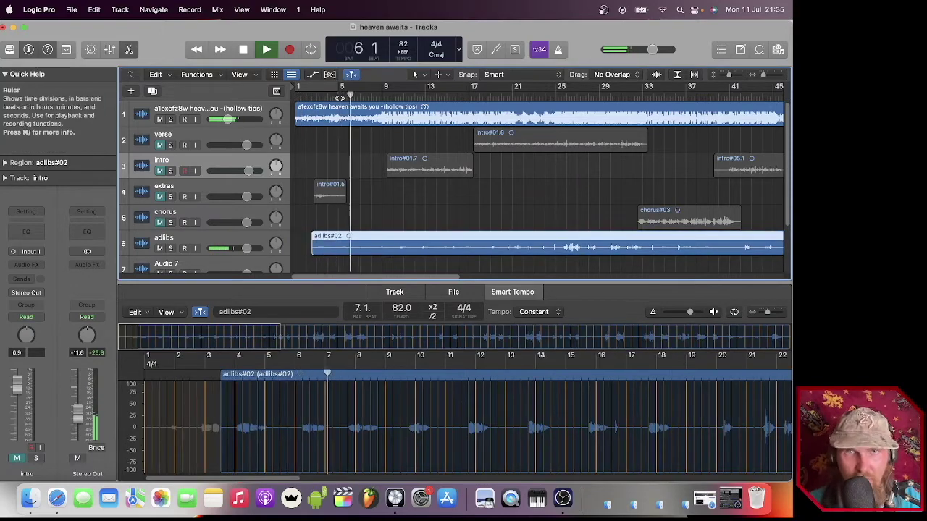
Split the adlibs region near bars 5, 8 and 18, and move the extras track below the chorus track
left_click(337, 97)
key("super+t")
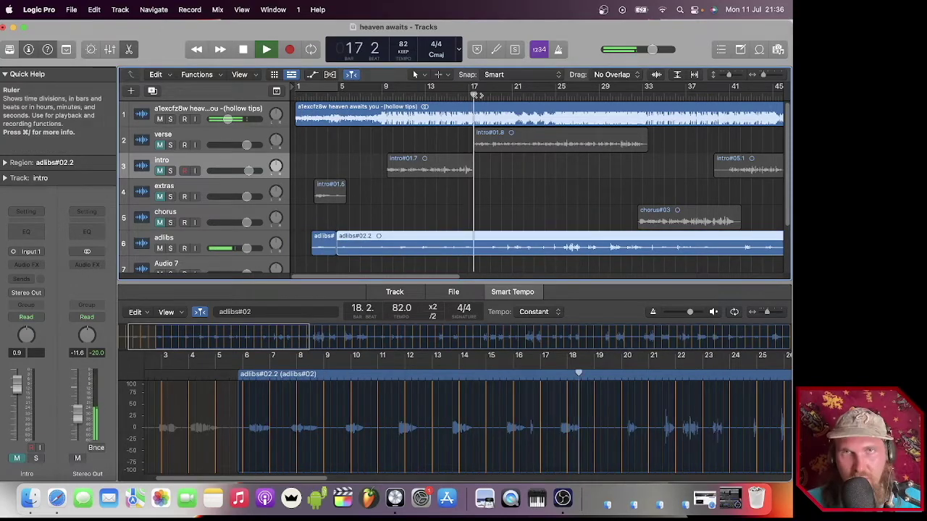
key("super+t")
left_click(354, 96)
key("super+t")
left_click(353, 243)
left_click_drag(174, 186, 174, 221)
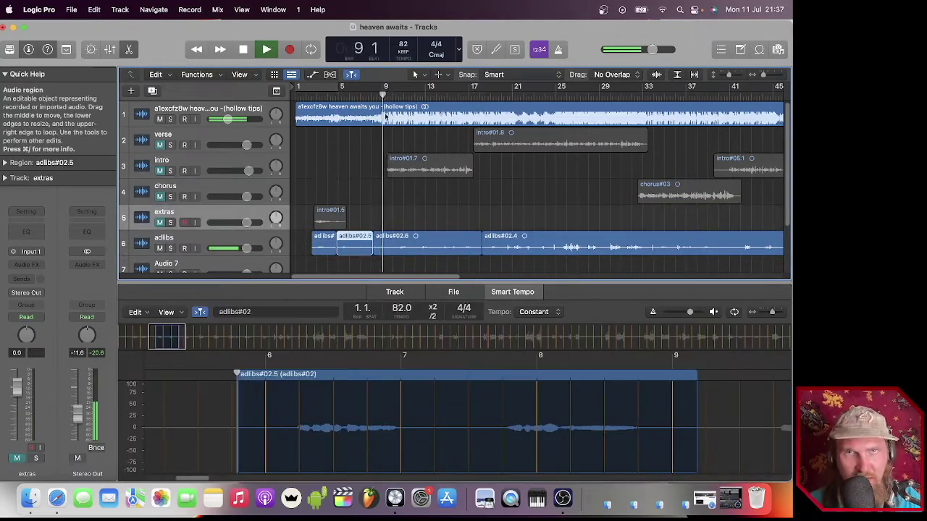
Split the beat region near bar 9.5 and the adlibs section there near bars 9.5, 12 and 14
left_click(385, 116)
left_click(385, 95)
key("super+t")
left_click(174, 238)
key("super+t")
key("super+t")
key("super+t")
key("space")
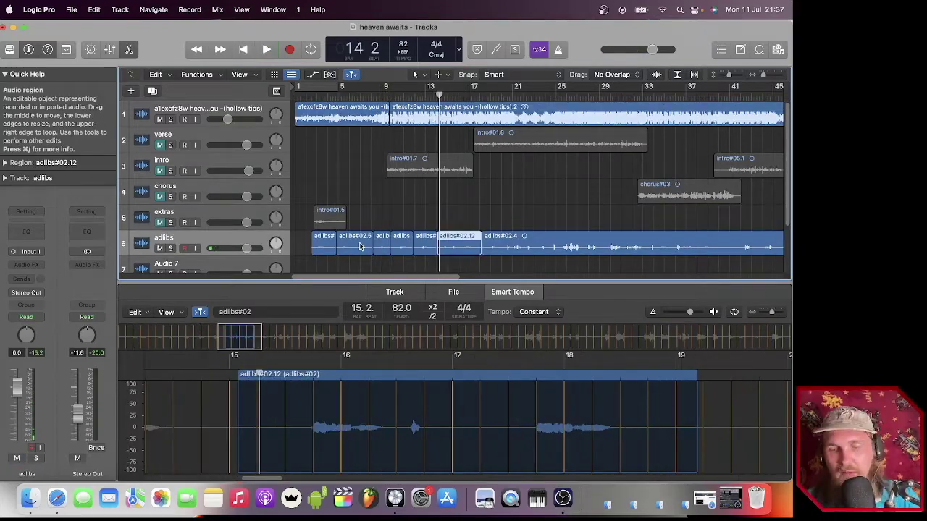
Trim the adlibs region after bar 18 to start at about bar 18.5 and the one after bar 73 at about bar 74
key("space")
left_click_drag(483, 251, 489, 251)
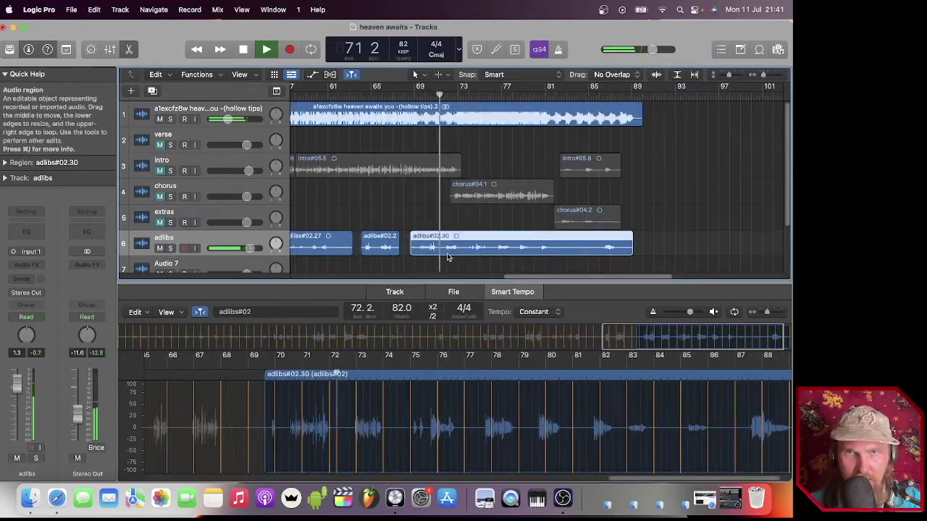
left_click(465, 249)
left_click_drag(465, 249, 470, 250)
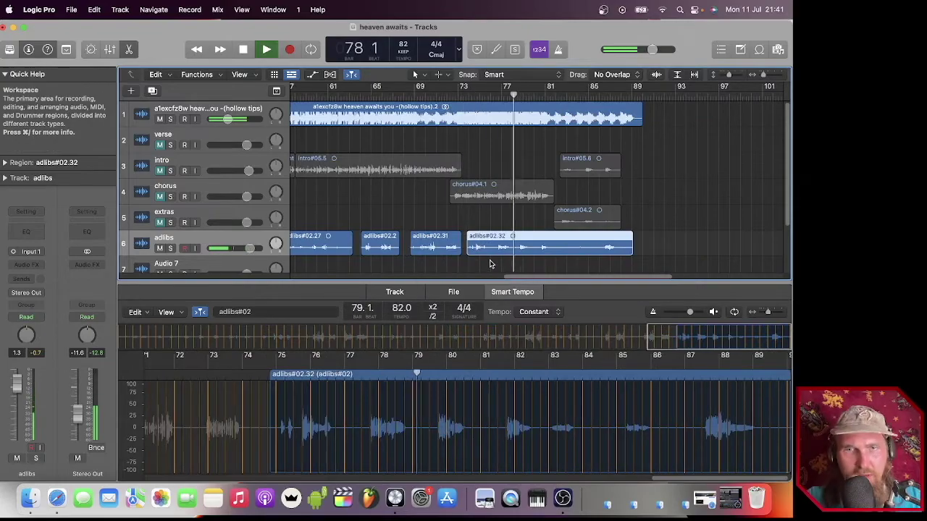
Split the last adlibs region near bar 82 and trim the start of its later part to about bar 86
key("super+t")
left_click_drag(555, 250, 604, 250)
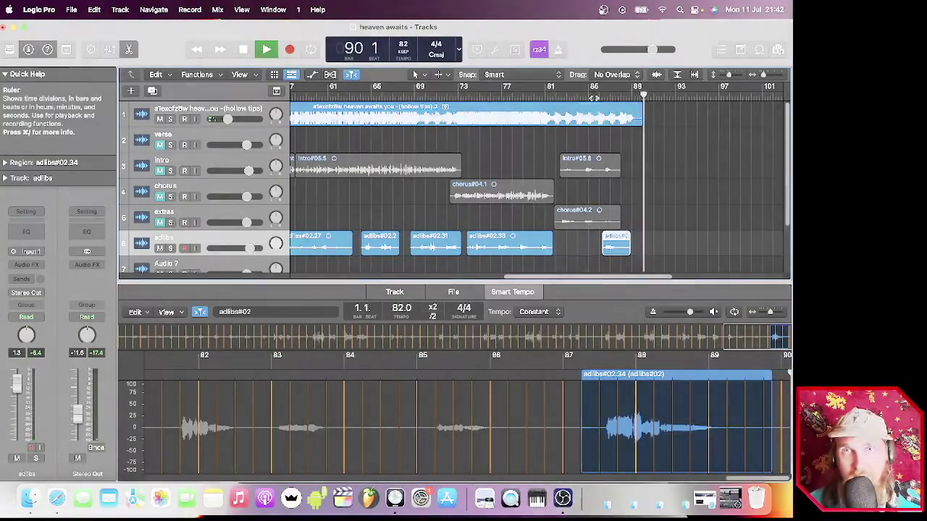
left_click(599, 94)
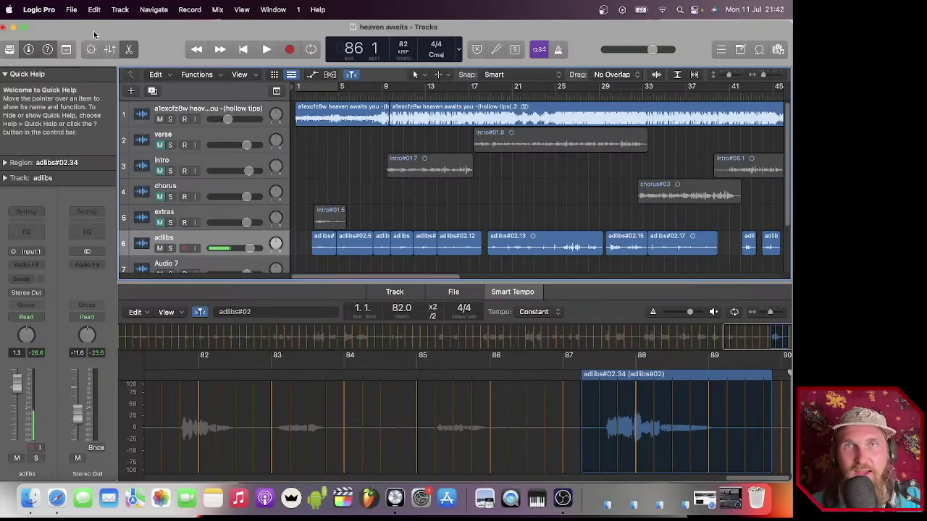
Save the project
left_click(72, 11)
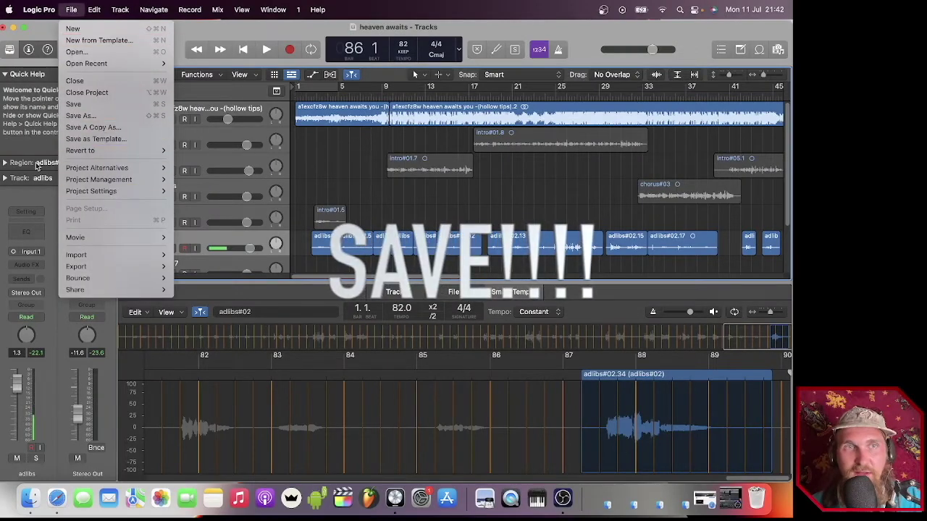